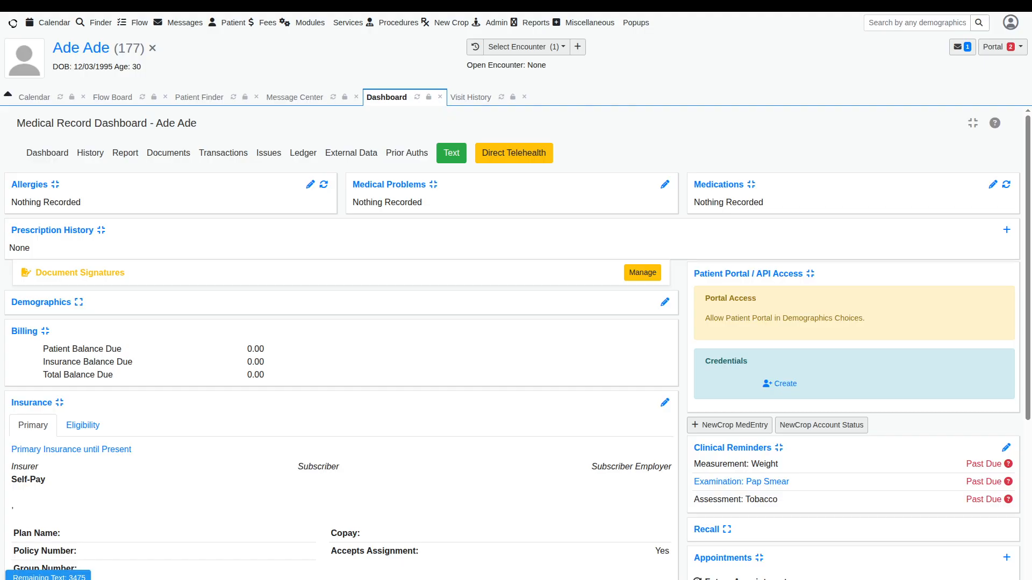
Start a new document assignment from the patient's Document Signatures and select the Consent to Treatment template
click(637, 275)
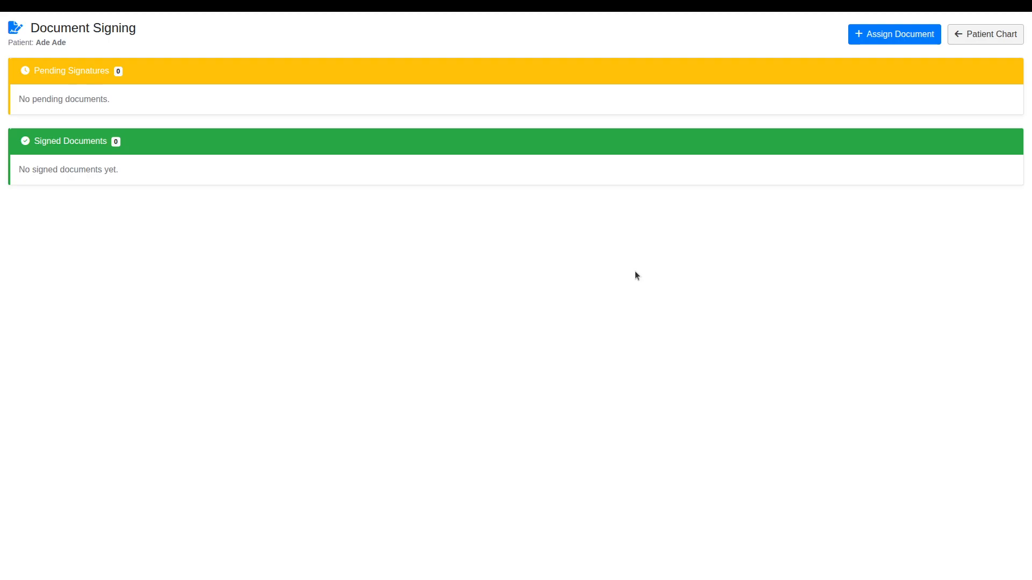
click(889, 37)
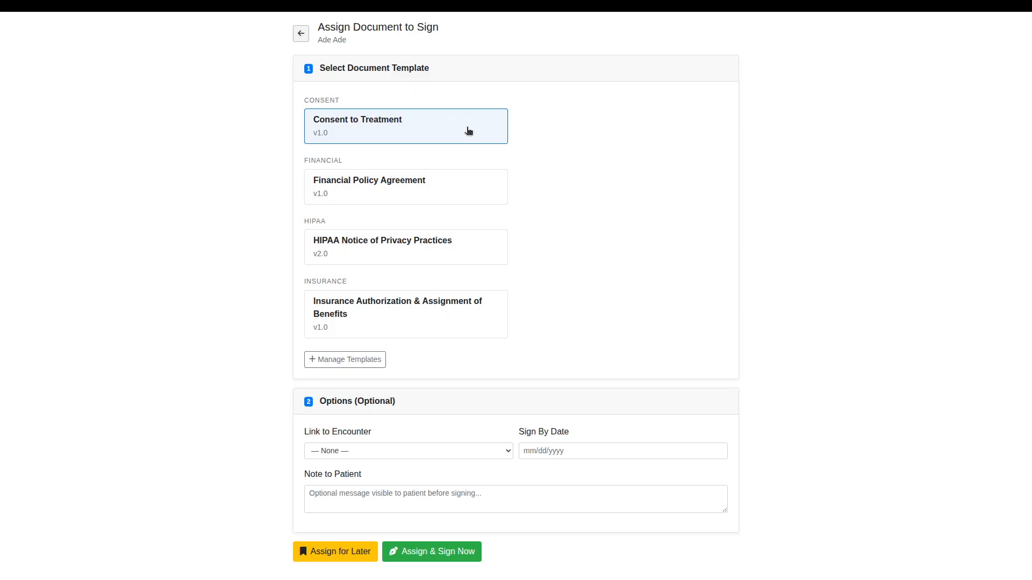
click(429, 234)
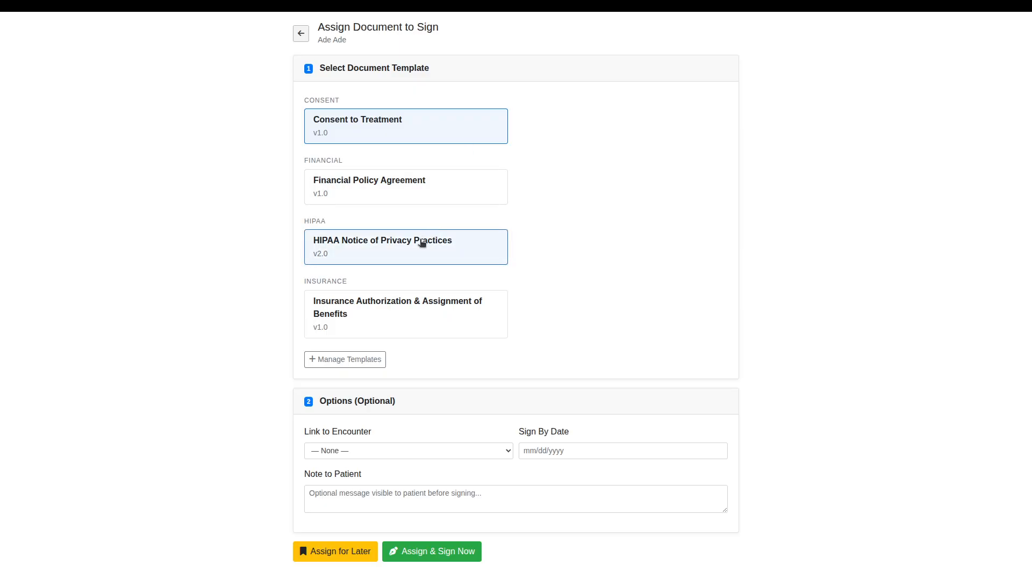
click(409, 131)
click(386, 250)
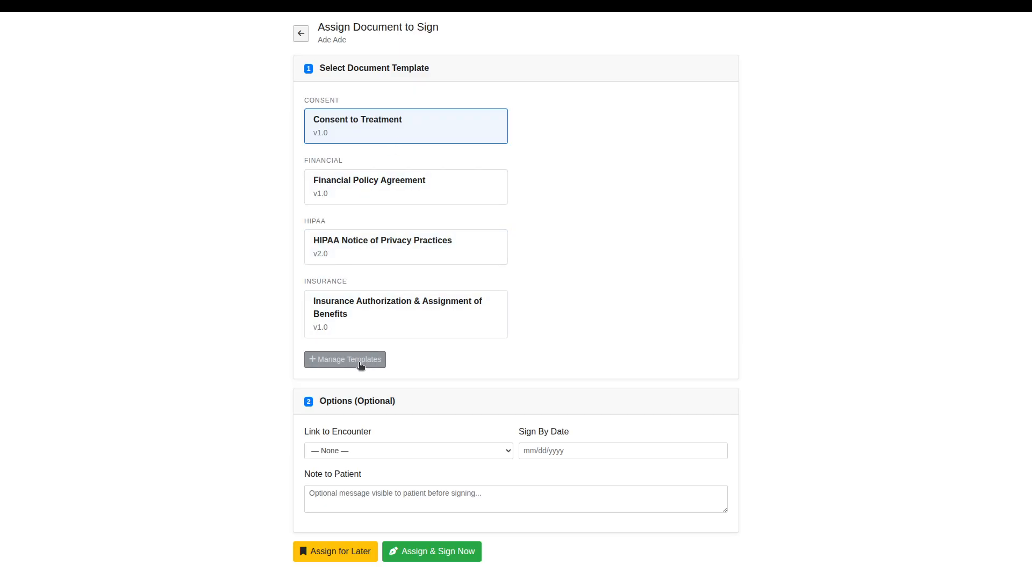
Keep the encounter link at None, add the patient note "Thank you!" and assign the document for immediate signing
click(373, 450)
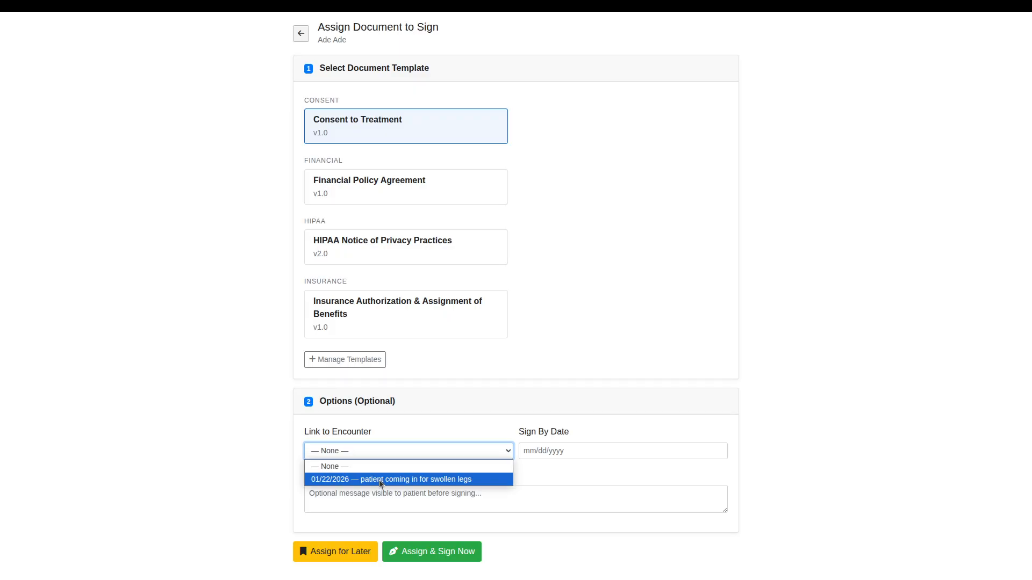
click(402, 437)
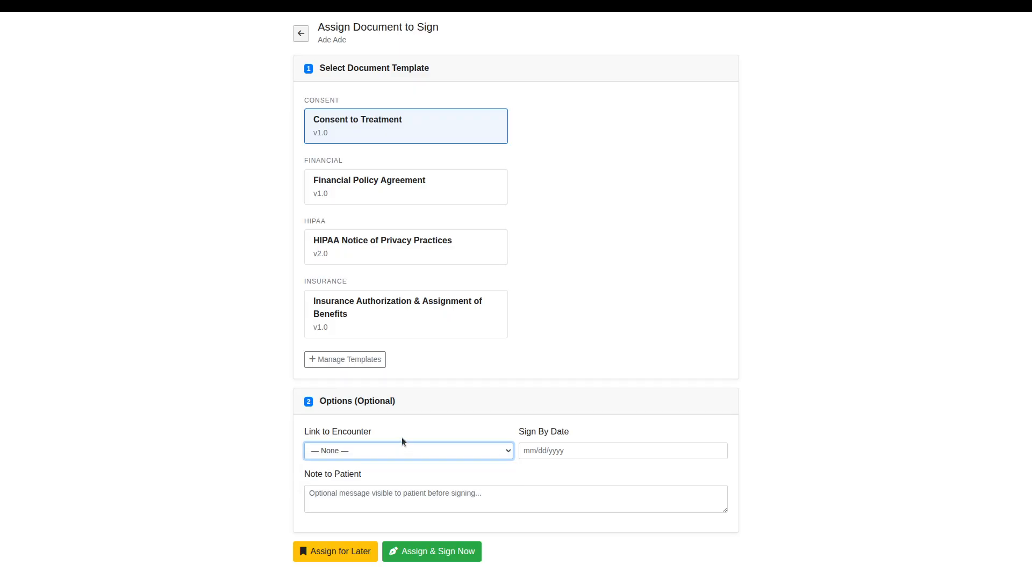
click(396, 504)
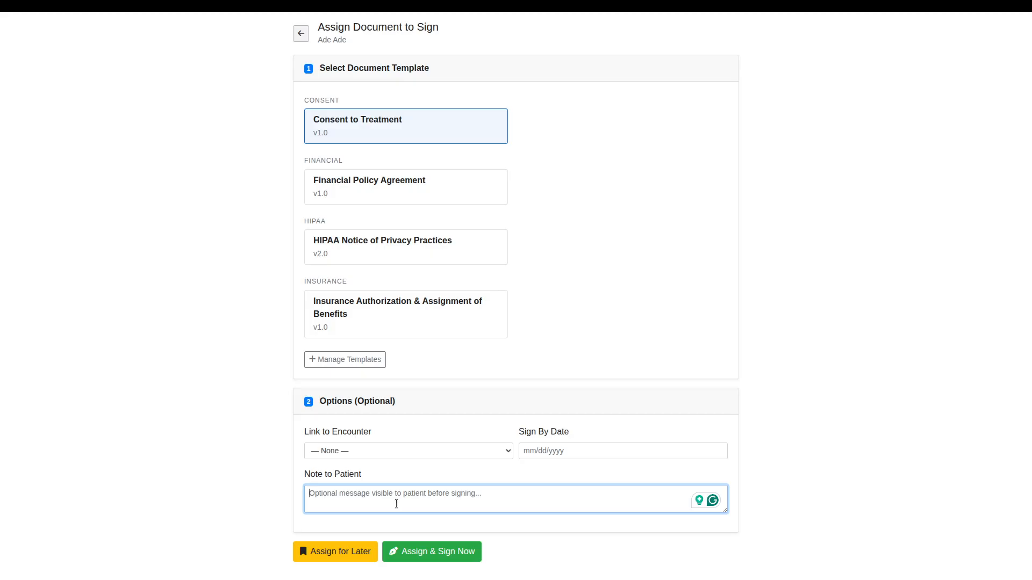
text(Thank )
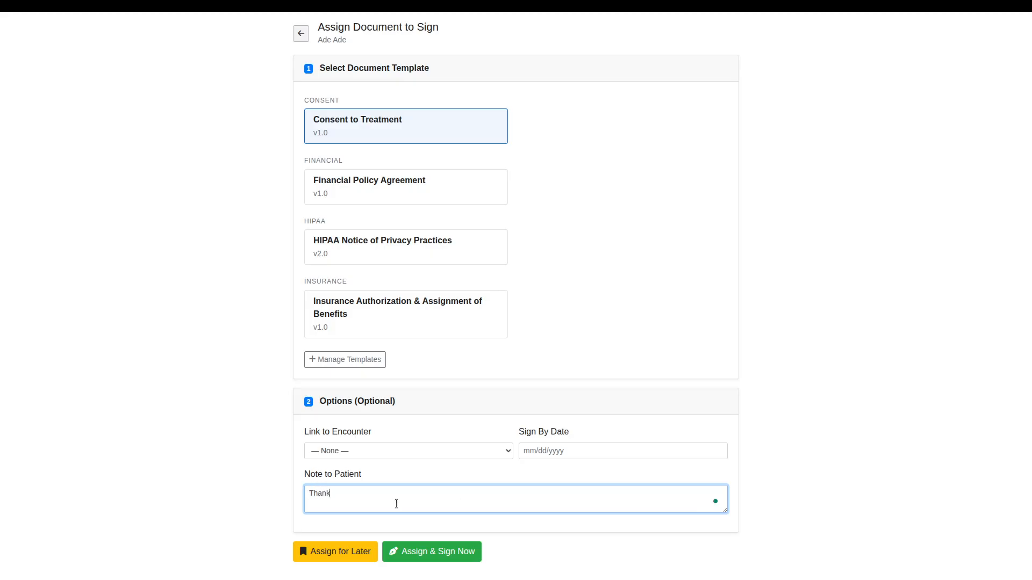
text(you!)
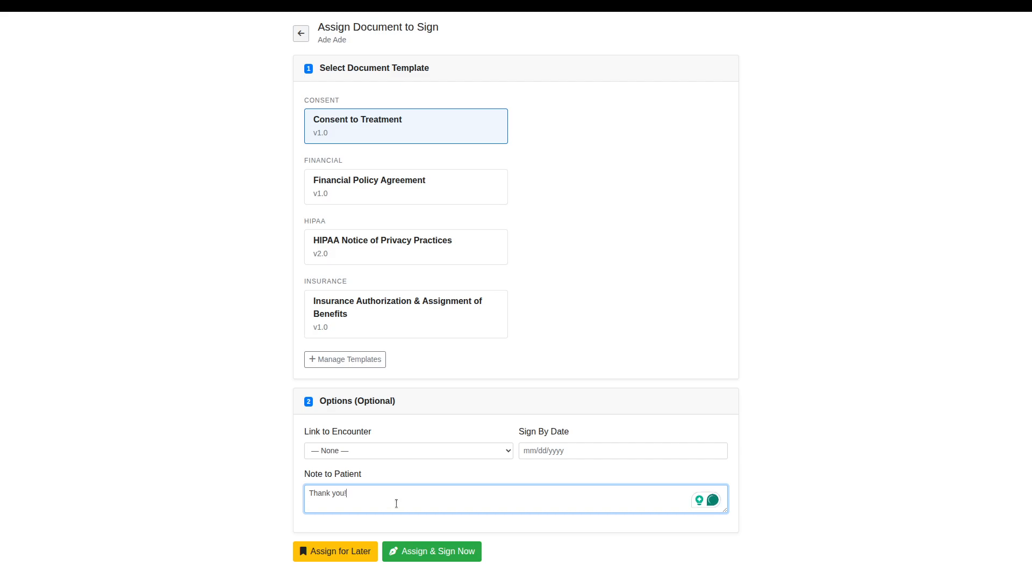
click(429, 552)
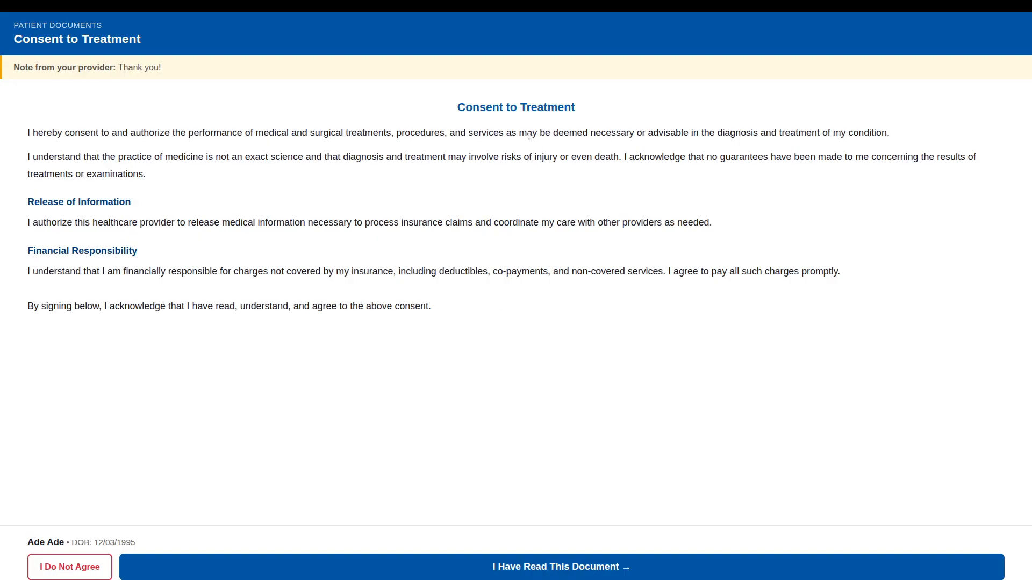
Return to the assignment form and assign another Consent to Treatment with the same note for later signing
right_click(580, 188)
click(614, 226)
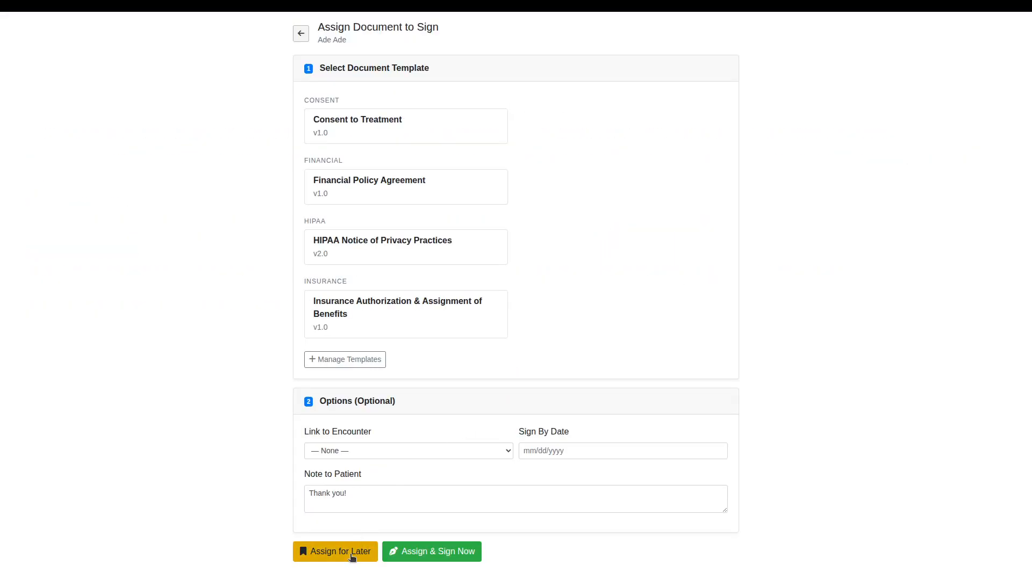
click(399, 138)
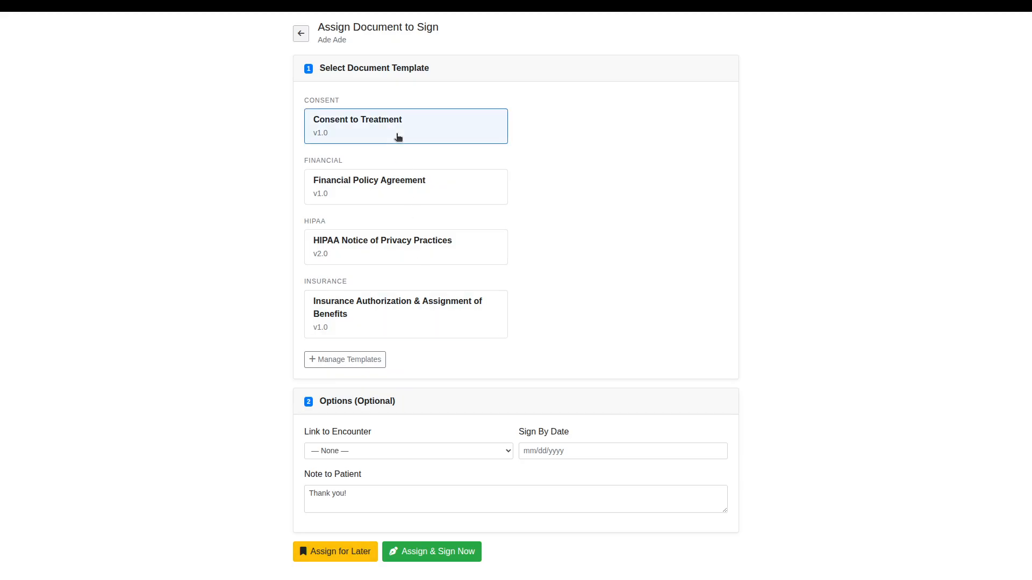
click(353, 552)
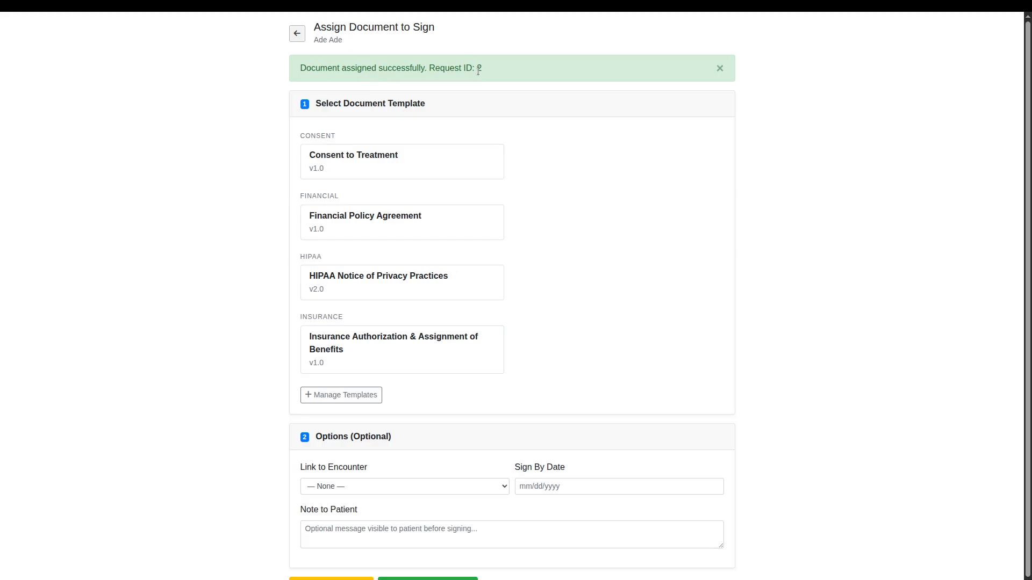
scroll(516, 109, down, 1)
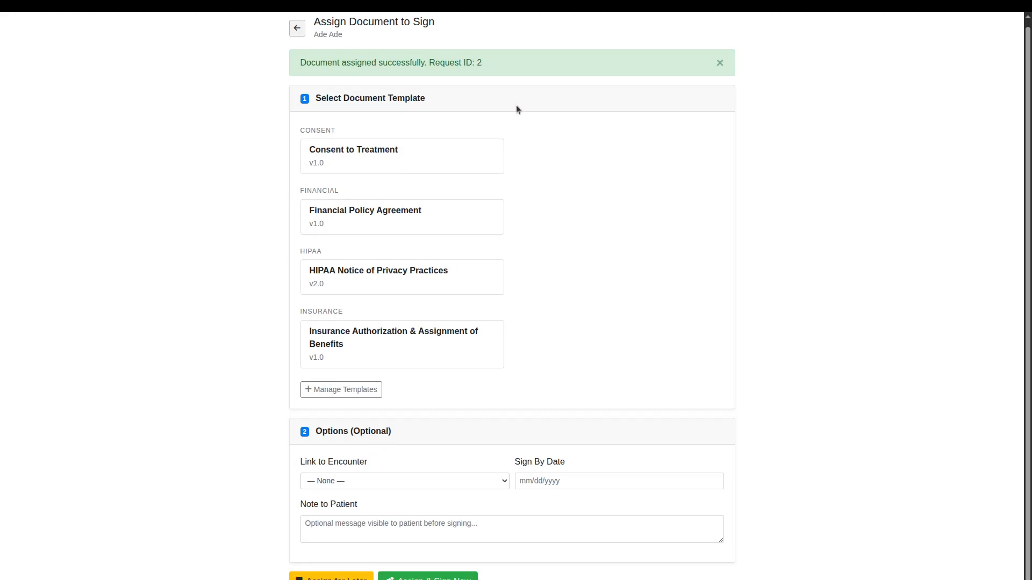
scroll(516, 109, up, 1)
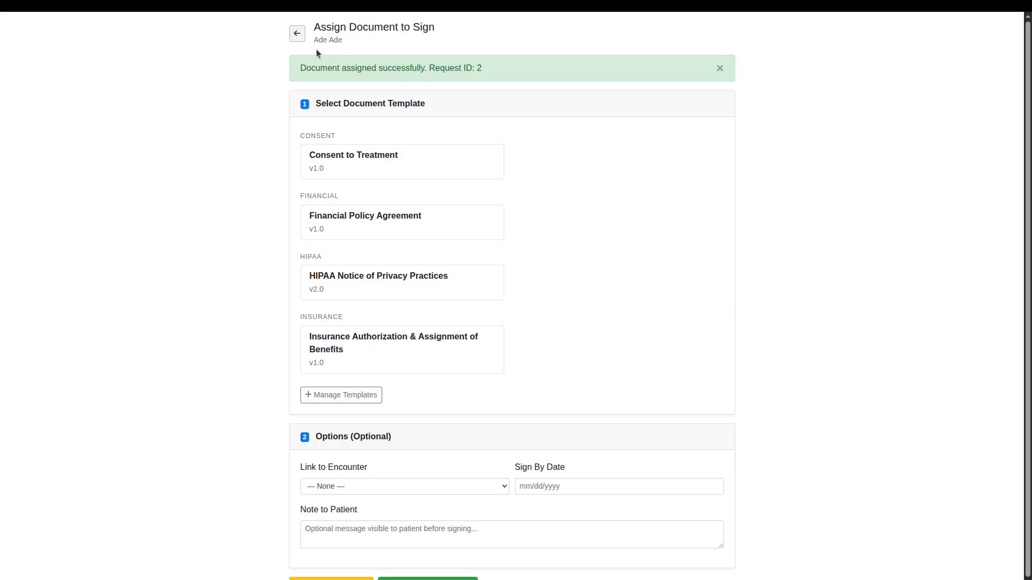
Return to the patient's document signing list and open the in-progress Consent to Treatment for signing
click(297, 34)
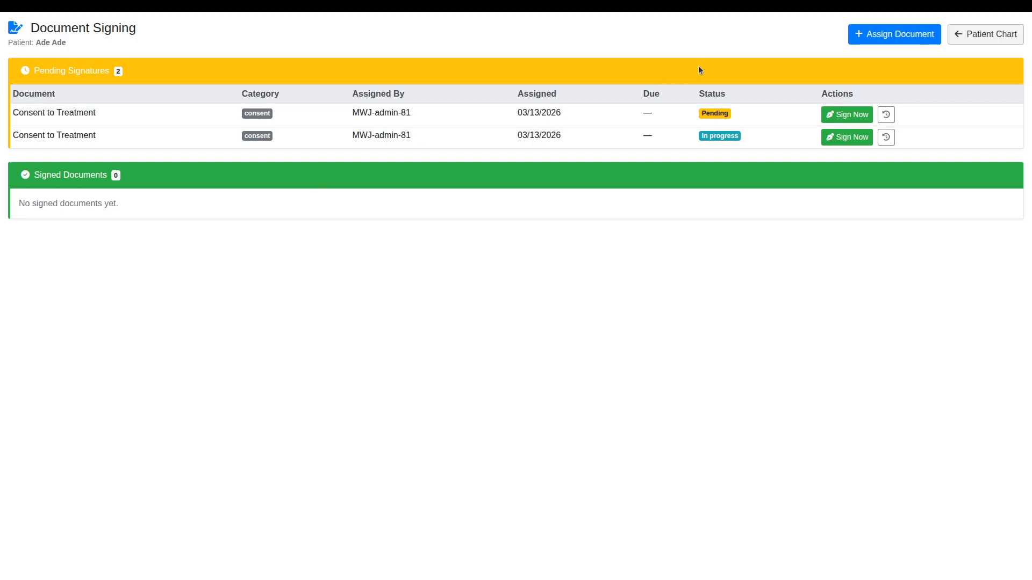
click(990, 36)
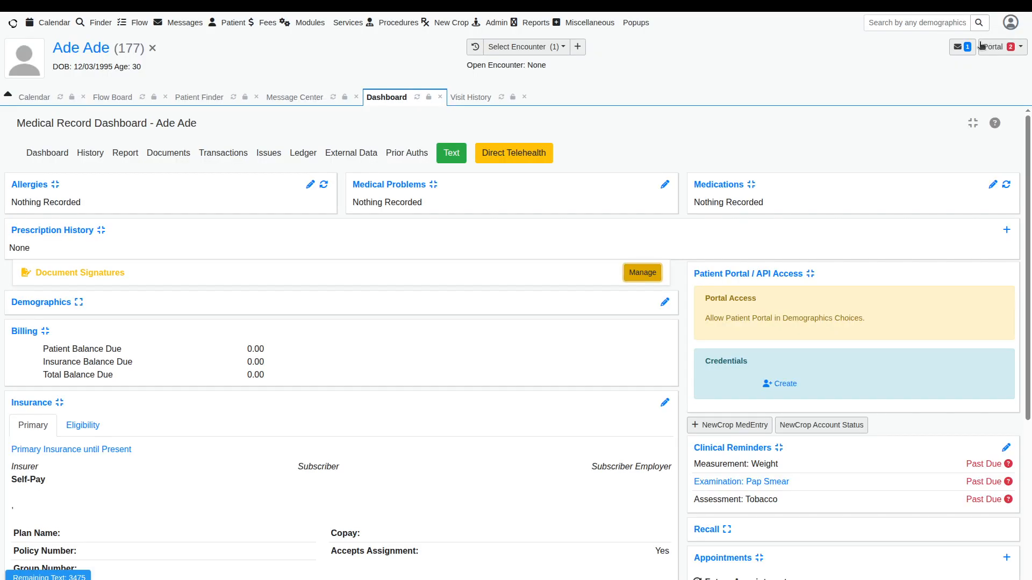
click(643, 273)
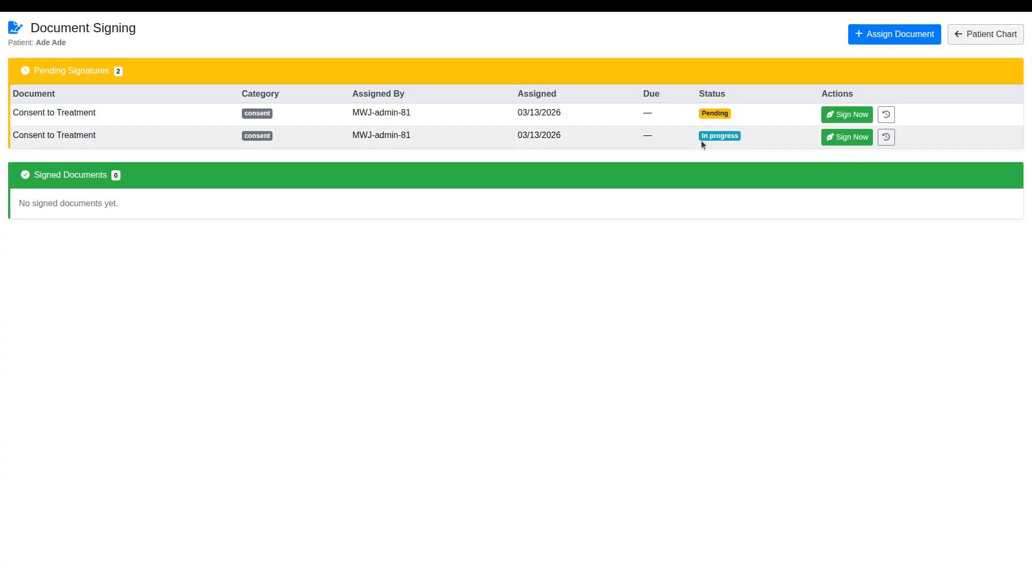
click(837, 137)
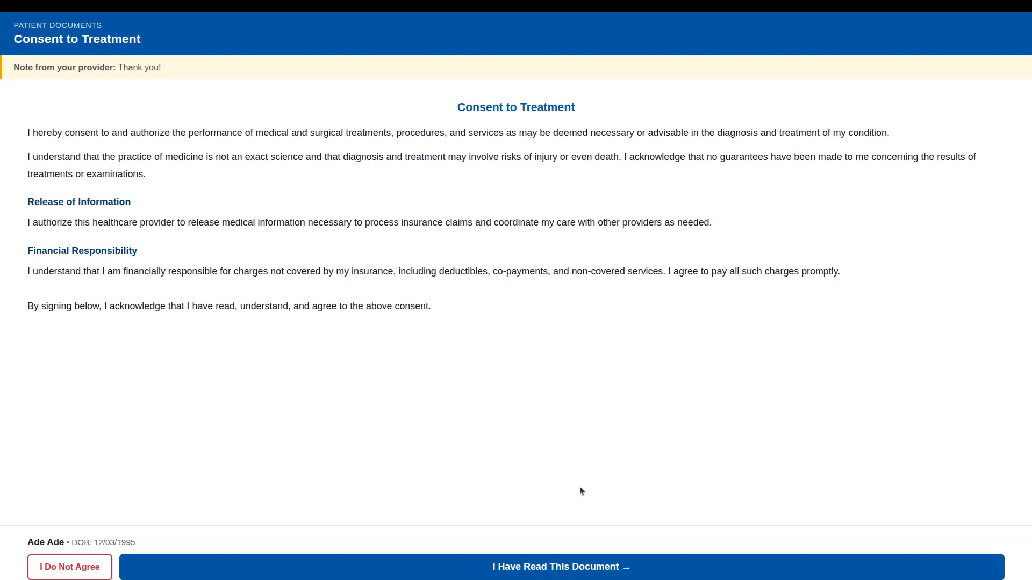
Acknowledge having read the Consent to Treatment, draw the patient's signature by hand and submit it
click(584, 569)
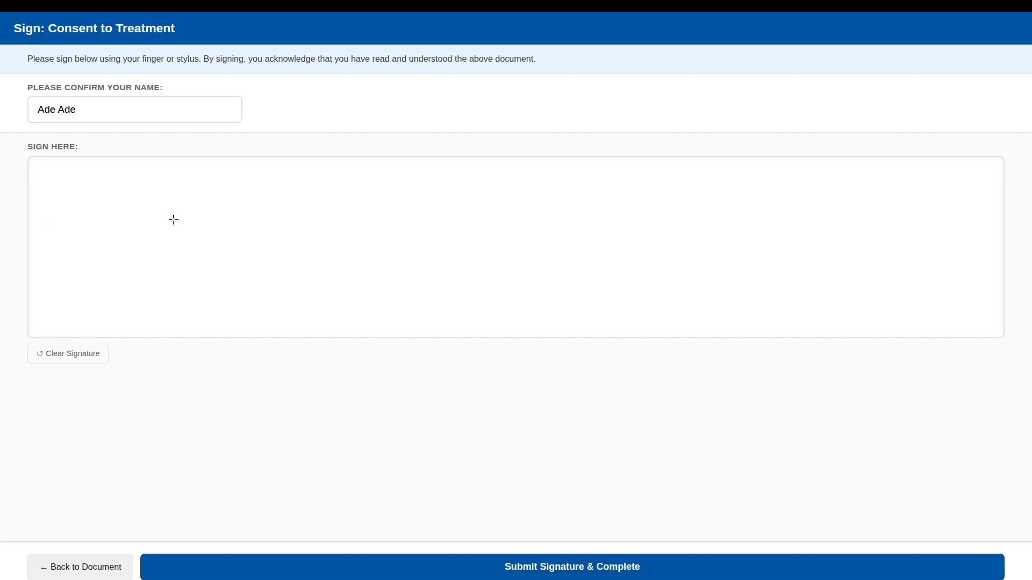
mouse_move(184, 207)
mouse_down()
mouse_move(160, 258)
mouse_move(202, 355)
mouse_move(185, 256)
mouse_move(216, 256)
mouse_up()
mouse_move(290, 200)
mouse_down()
mouse_move(292, 185)
mouse_move(302, 299)
mouse_up()
mouse_move(288, 263)
mouse_down()
mouse_move(346, 258)
mouse_move(337, 274)
mouse_move(355, 217)
mouse_move(377, 290)
mouse_up()
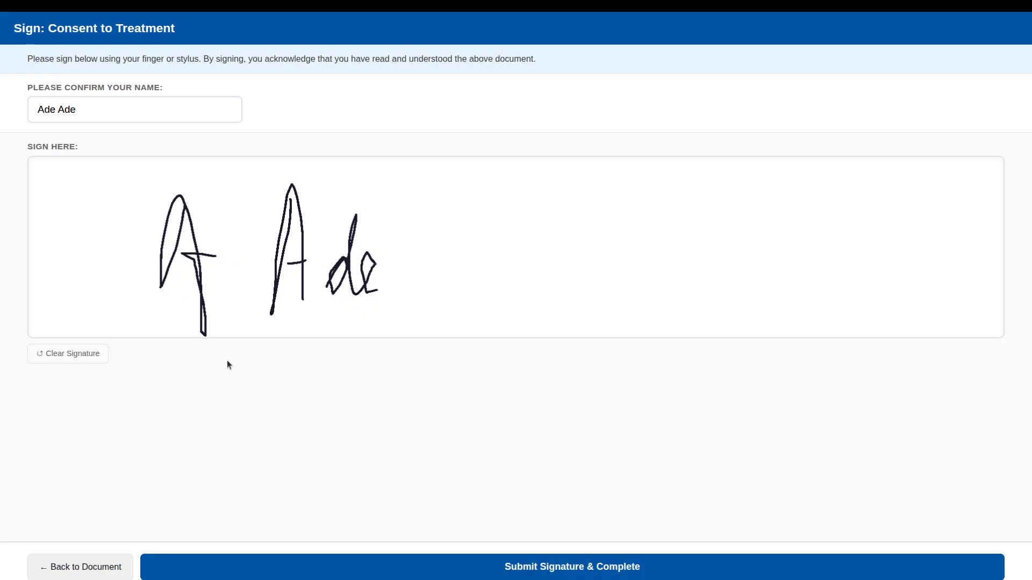
click(569, 574)
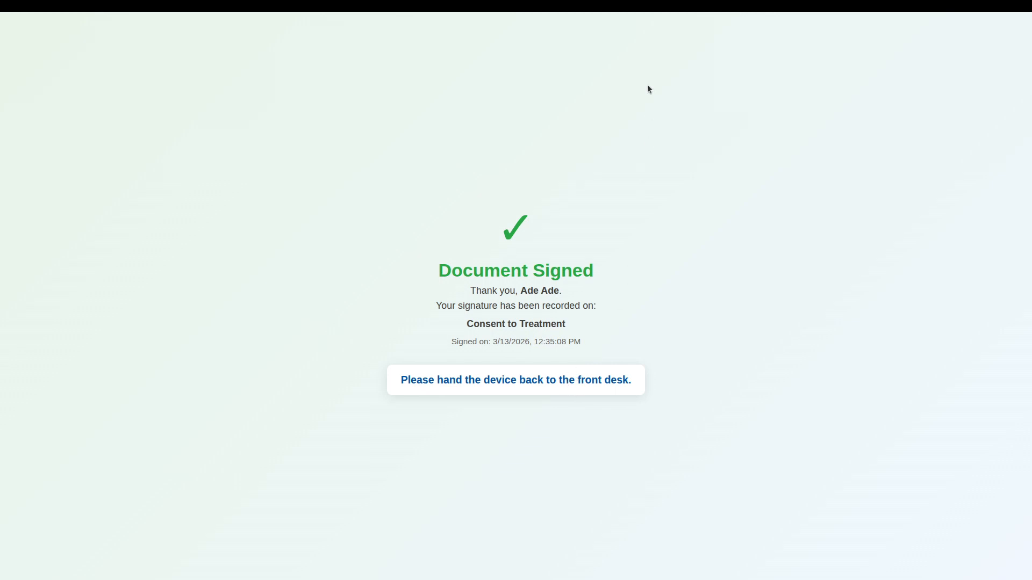
Go back to the document signing list and download the signed Consent to Treatment as a PDF
mouse_move(628, 11)
right_click(485, 175)
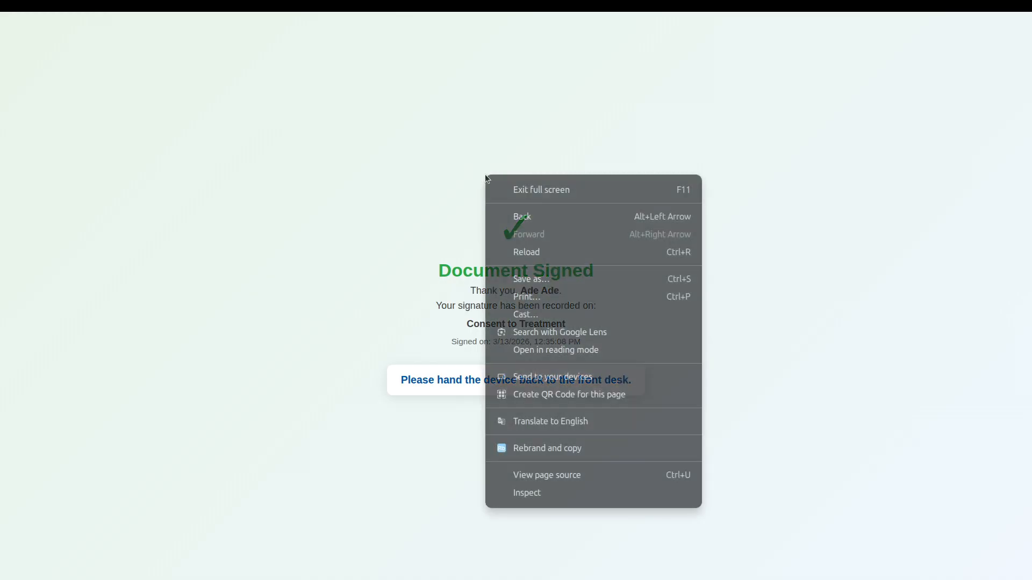
click(517, 217)
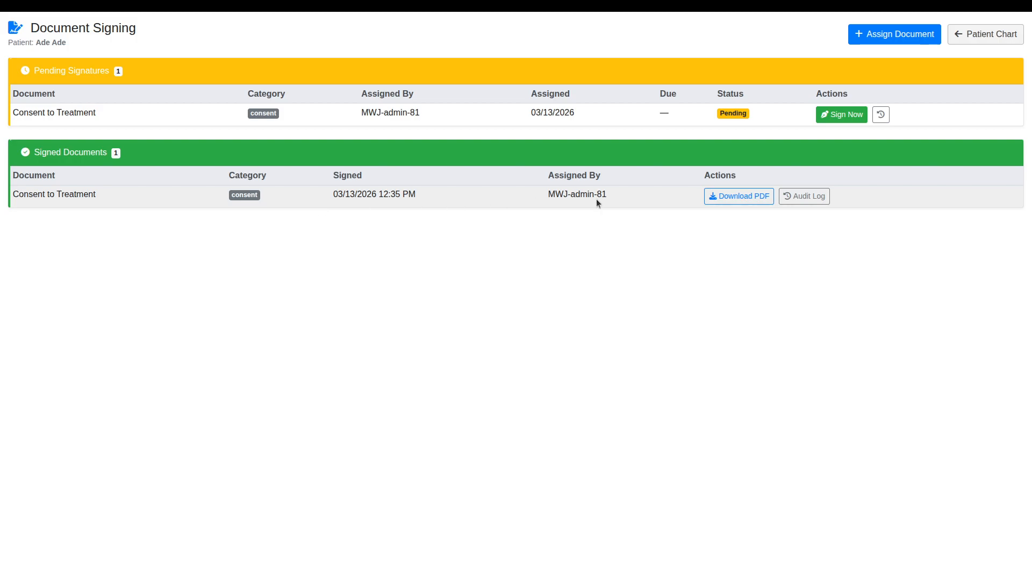
click(715, 200)
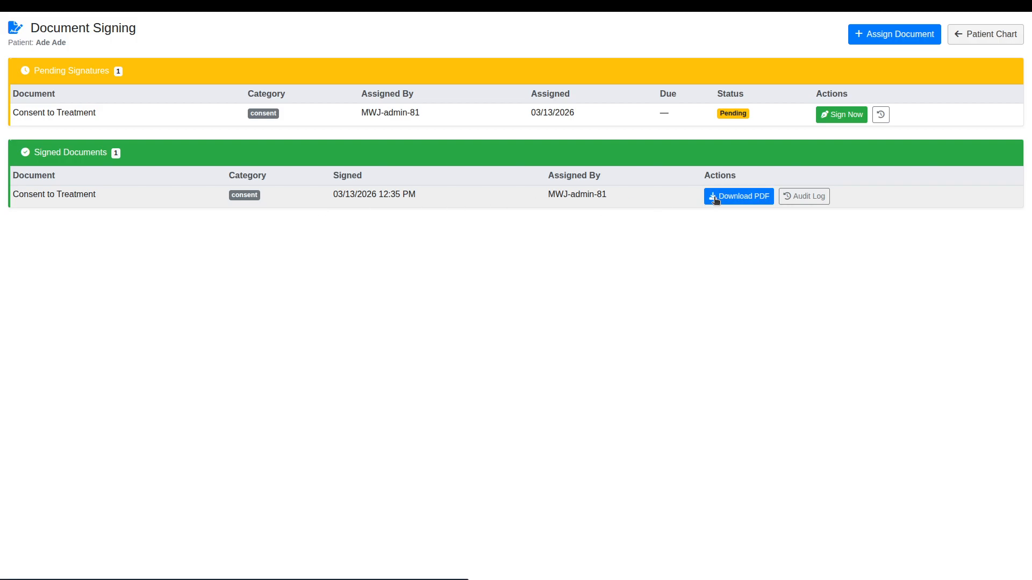
Reopen the signing list from the patient chart and review the audit log of the signed Consent to Treatment
click(984, 35)
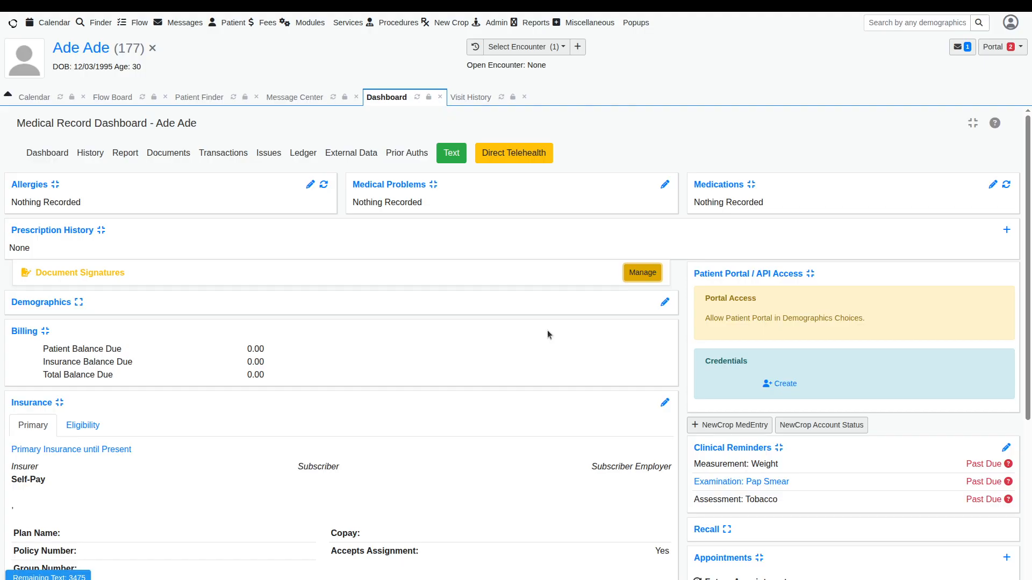
click(643, 273)
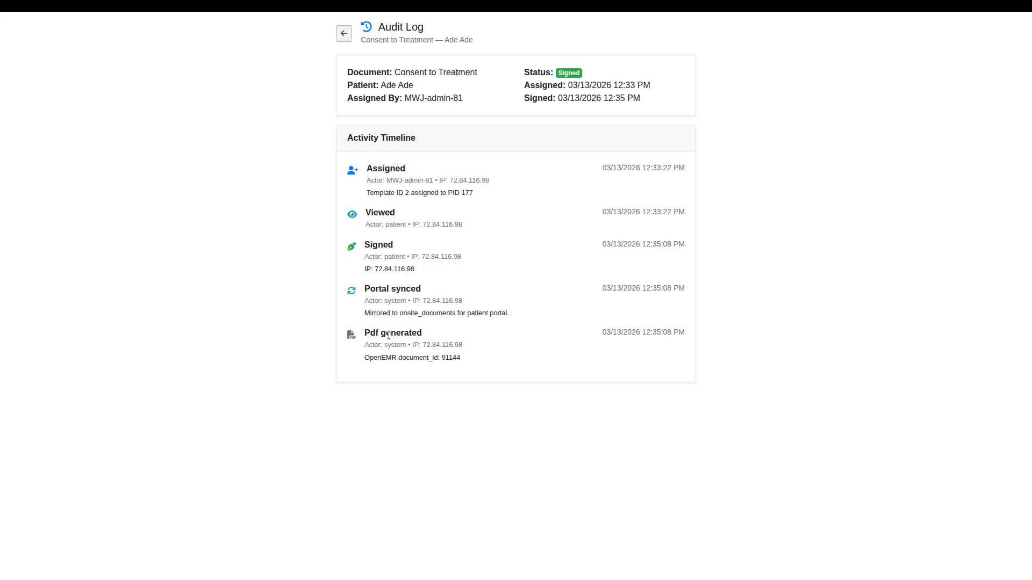
click(343, 34)
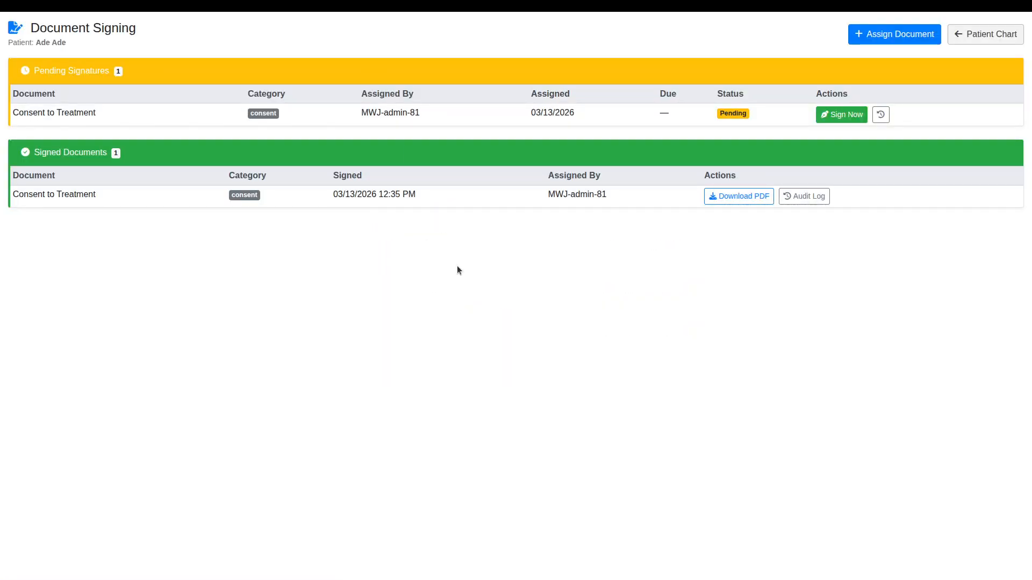
View the signed Consent to Treatment PDF in the patient's Onsite Portal Reviewed documents, down to its signature block
click(962, 35)
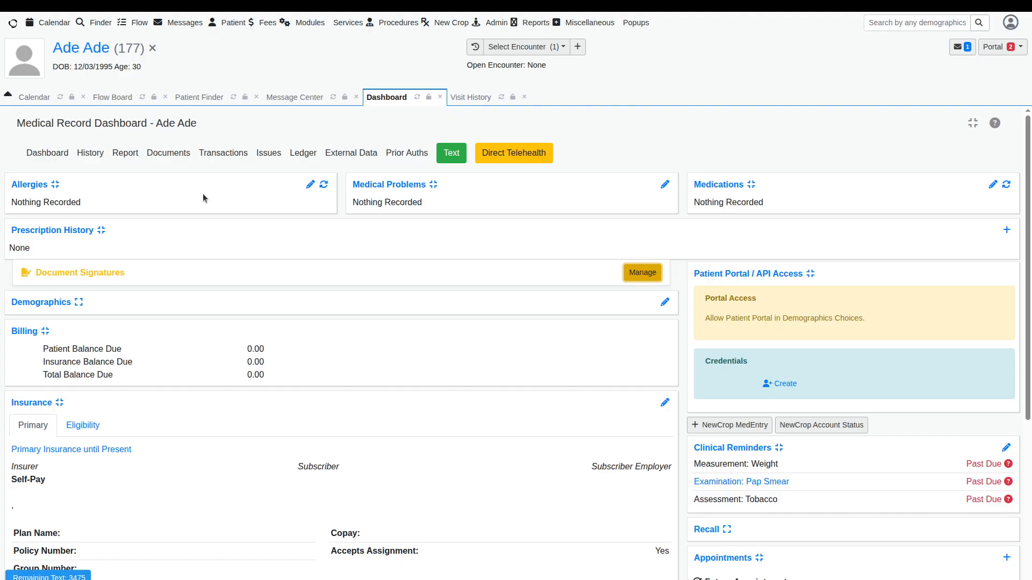
click(169, 153)
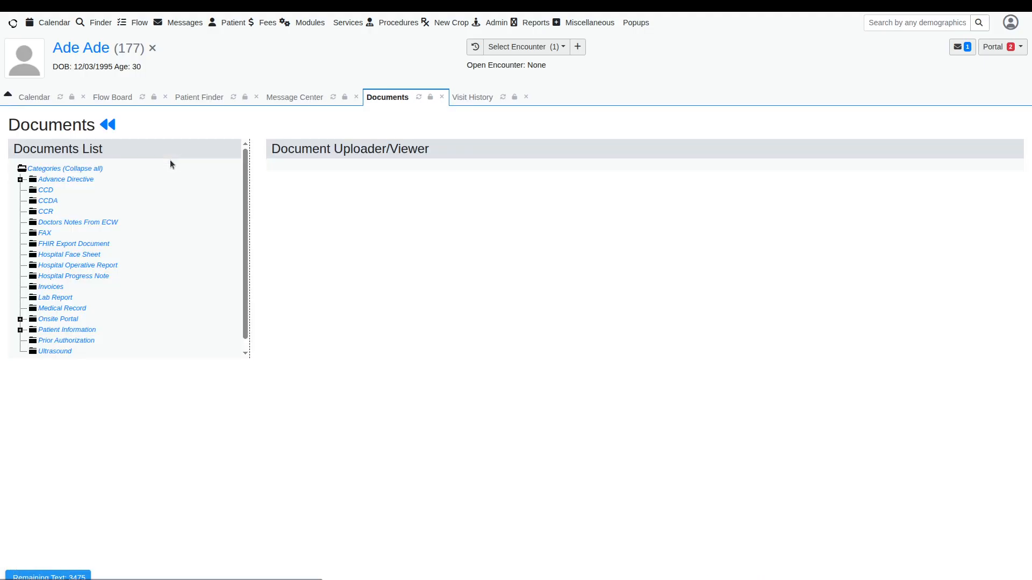
click(21, 330)
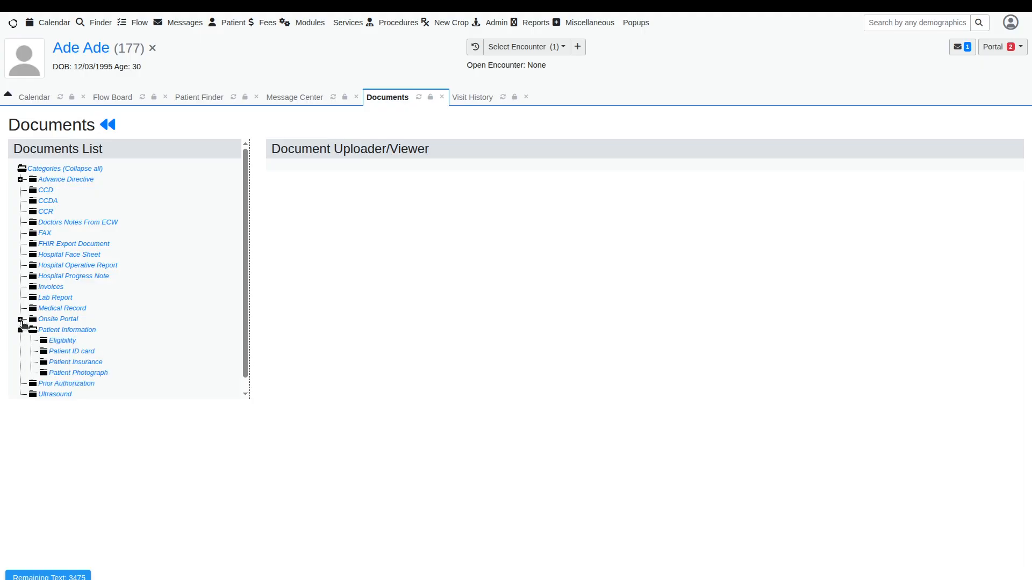
click(20, 320)
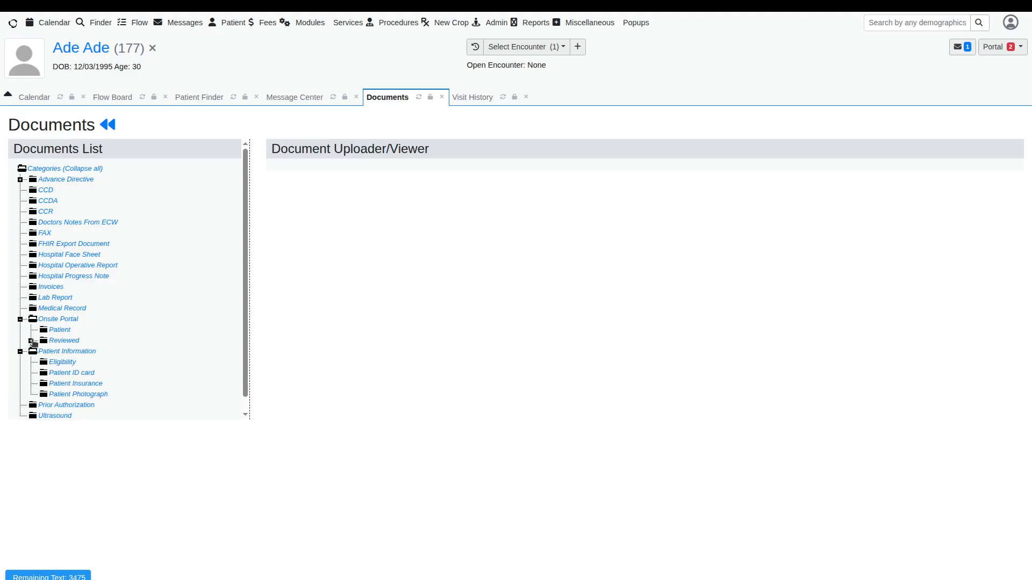
click(30, 341)
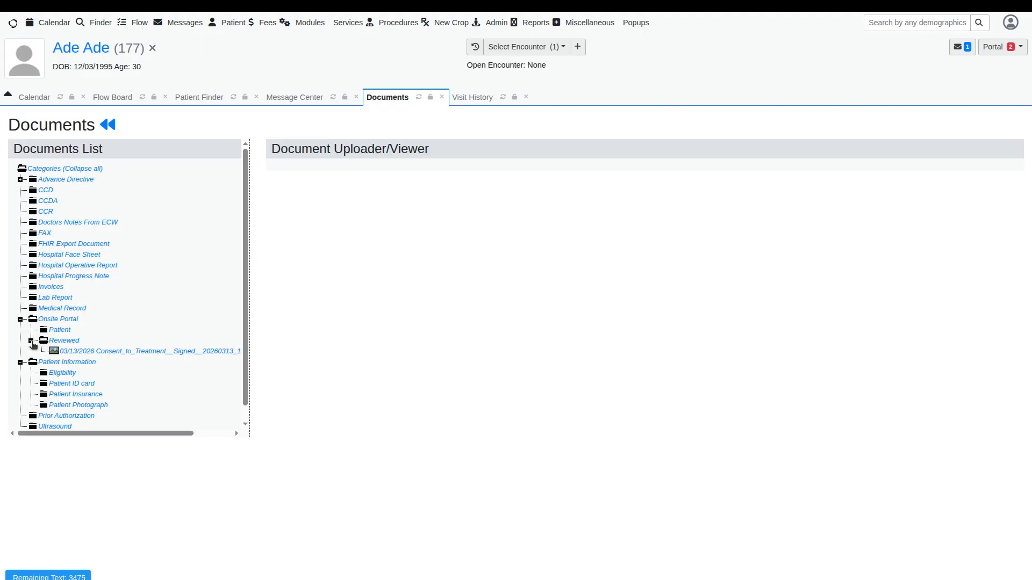
click(108, 352)
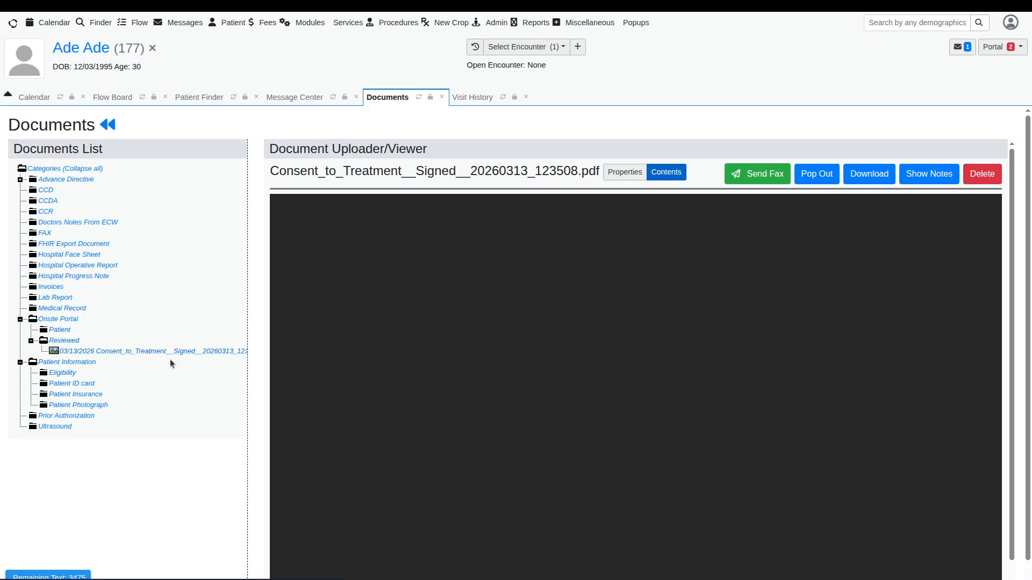
scroll(637, 388, down, 4)
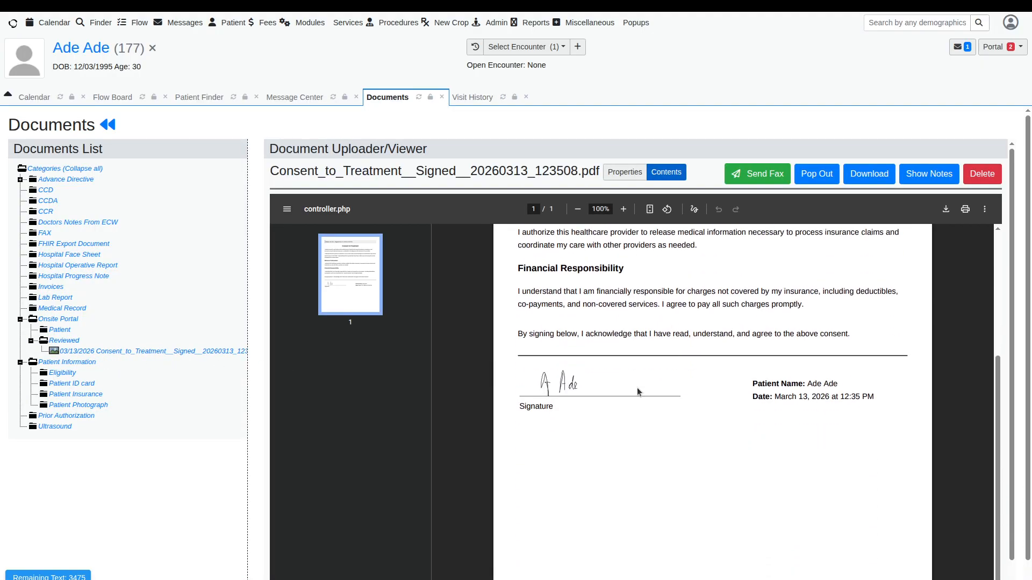
View the fax sending form for the signed Consent to Treatment PDF and close it without sending
scroll(637, 388, up, 4)
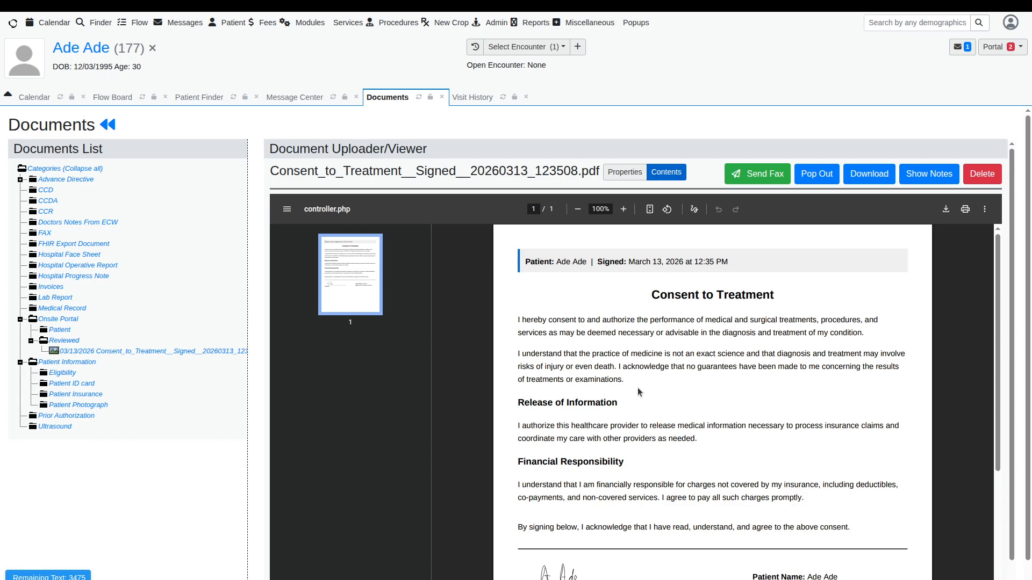
click(752, 177)
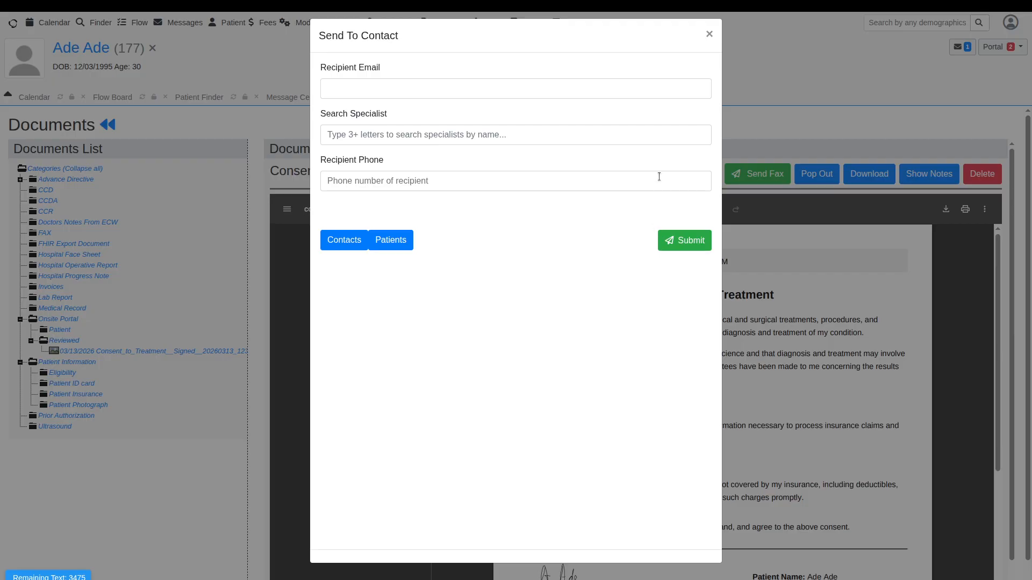
click(709, 36)
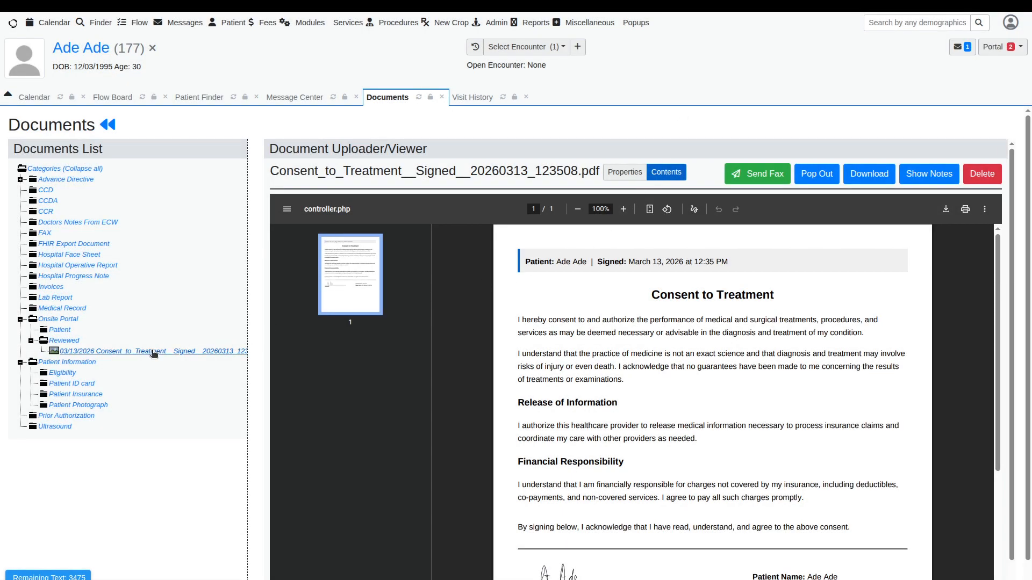
Open the patient's reports from the chart and look over the report sections down to the signed document listing
click(109, 125)
click(139, 156)
scroll(309, 296, down, 2)
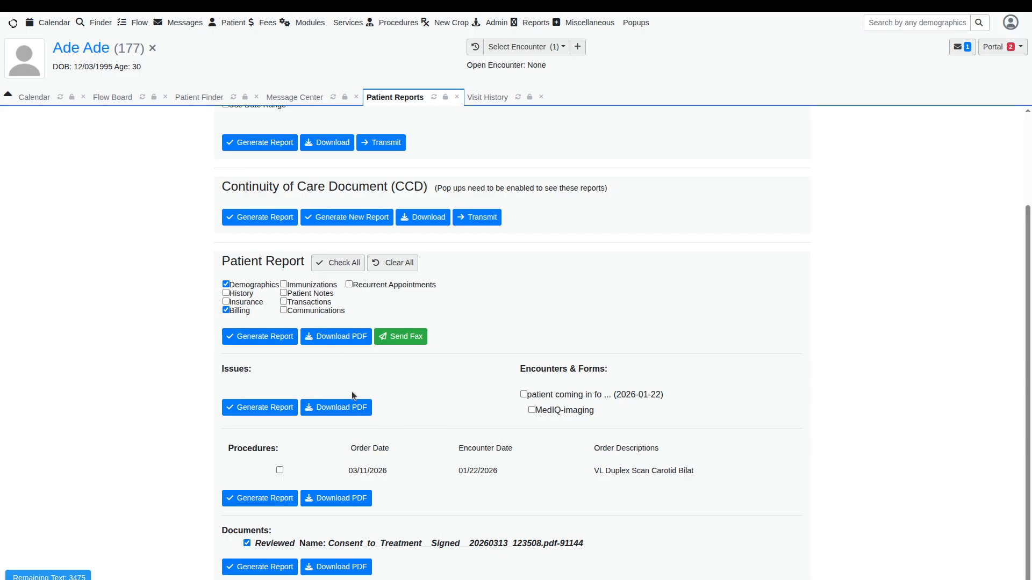
scroll(352, 389, up, 3)
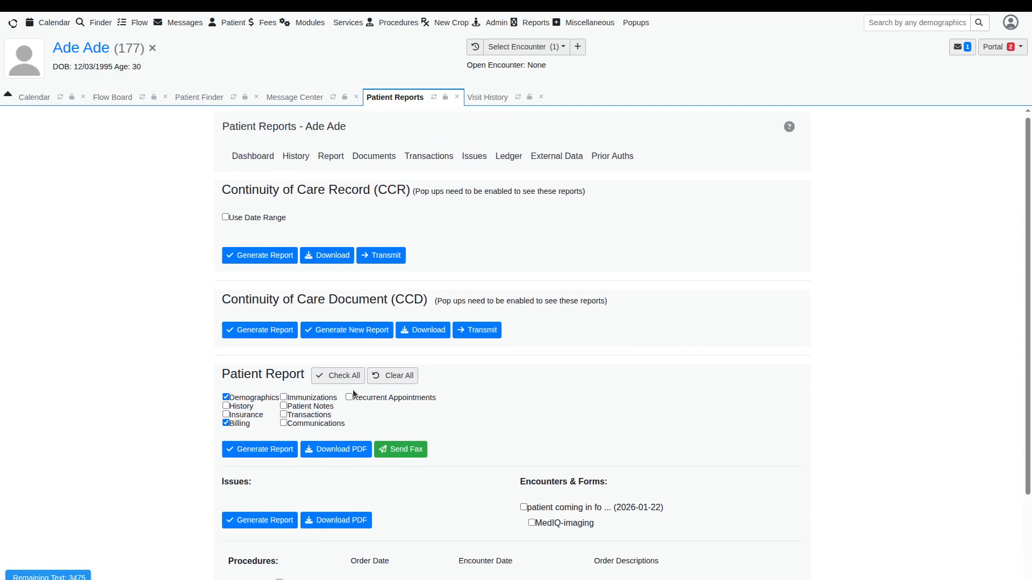
From the dashboard's Document Signatures, assign the HIPAA Notice of Privacy Practices v2.0 for later signing and return to the patient chart
click(258, 160)
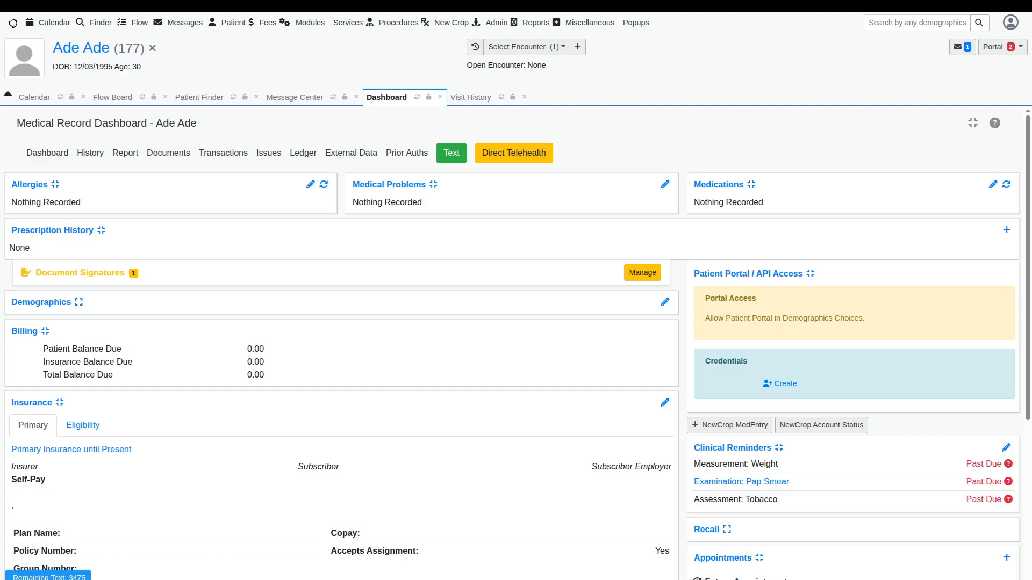
click(637, 274)
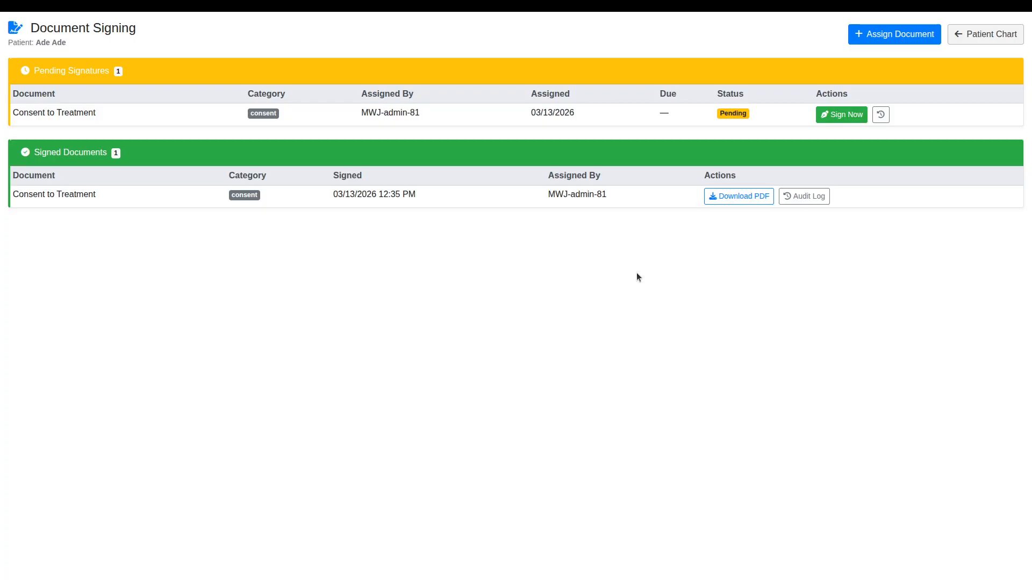
click(905, 34)
click(370, 255)
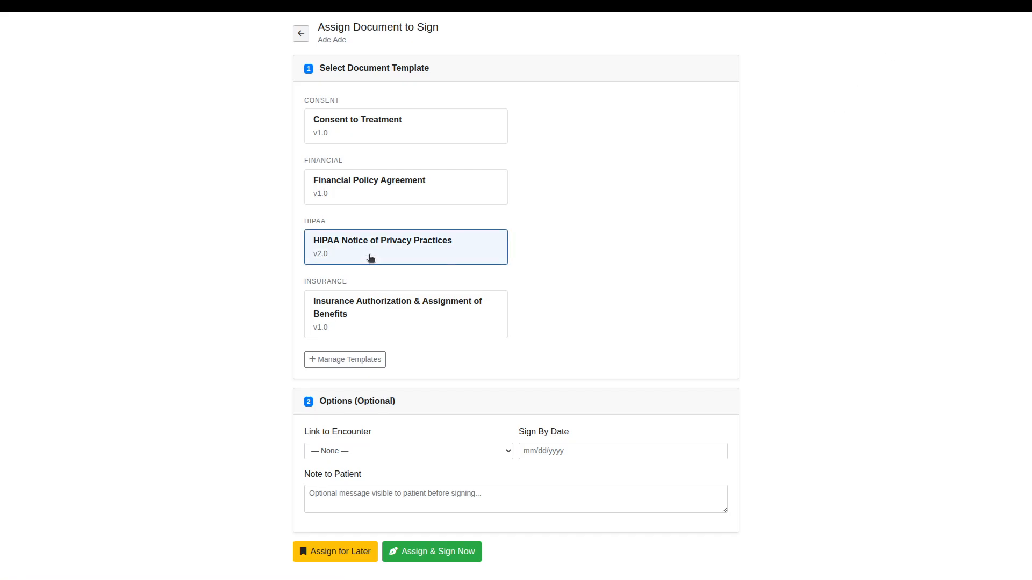
click(369, 558)
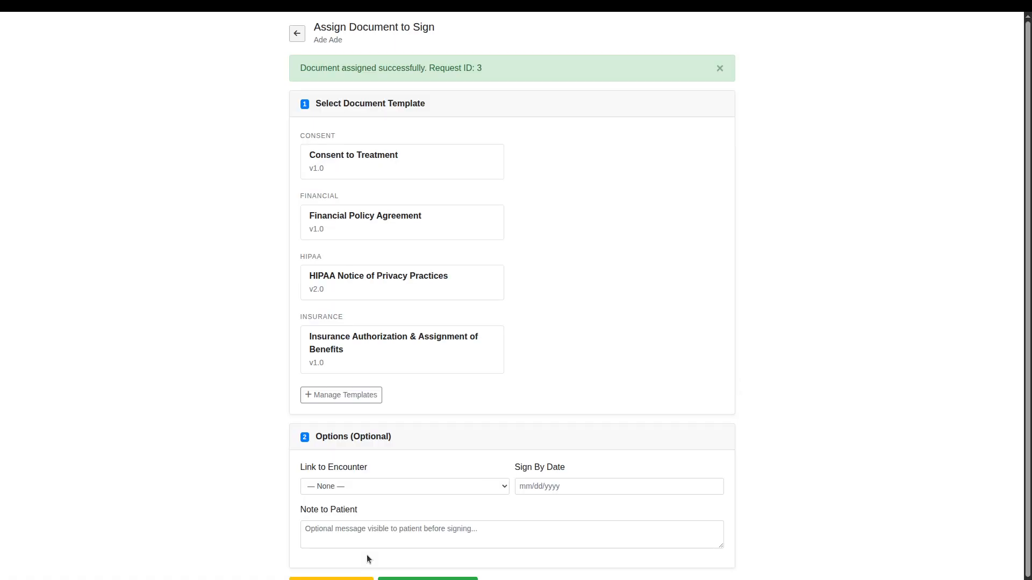
click(297, 34)
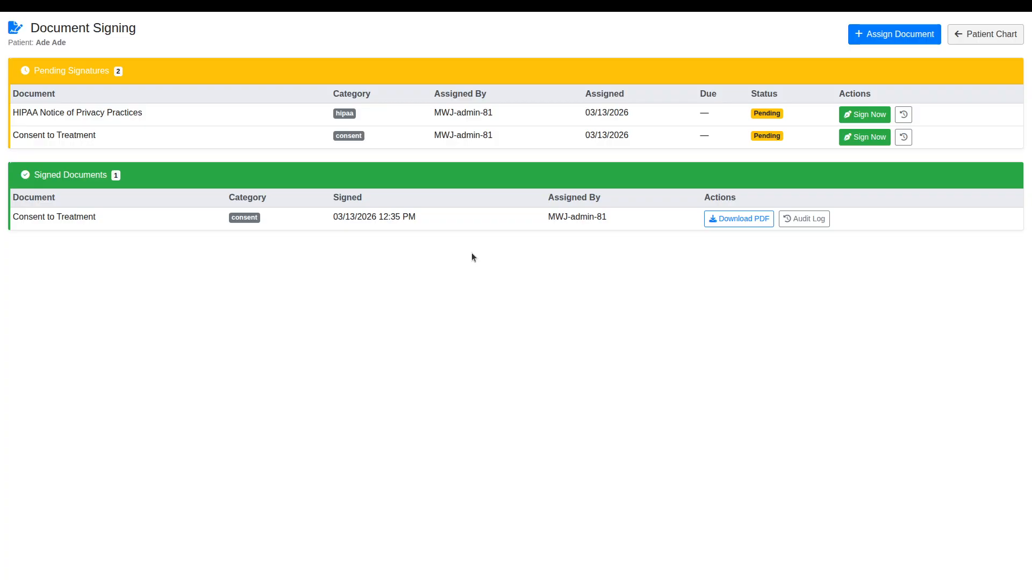
click(968, 38)
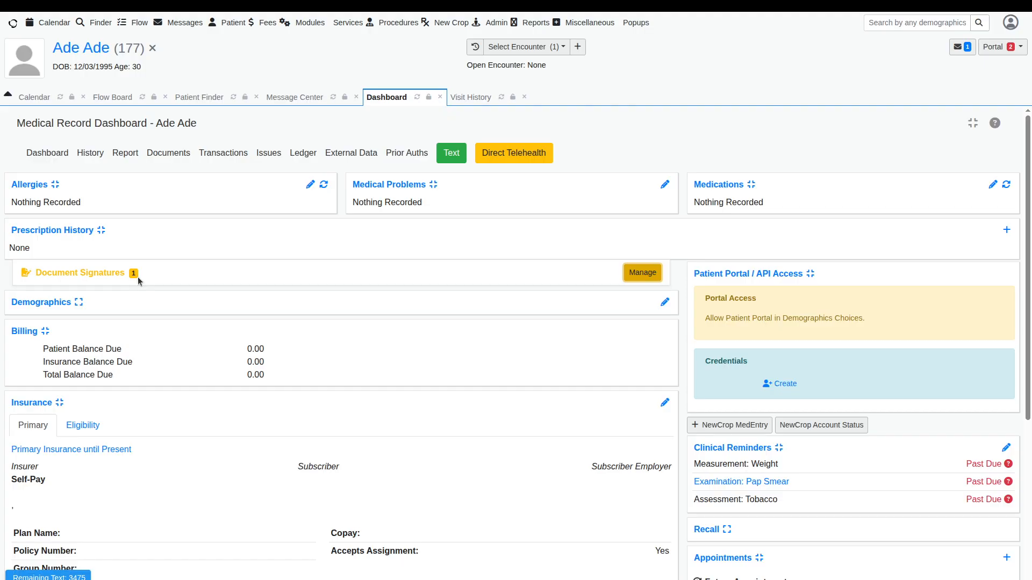
Open the document template library from document assignment, examine the Consent to Treatment template's HTML body and cancel the edit
click(636, 275)
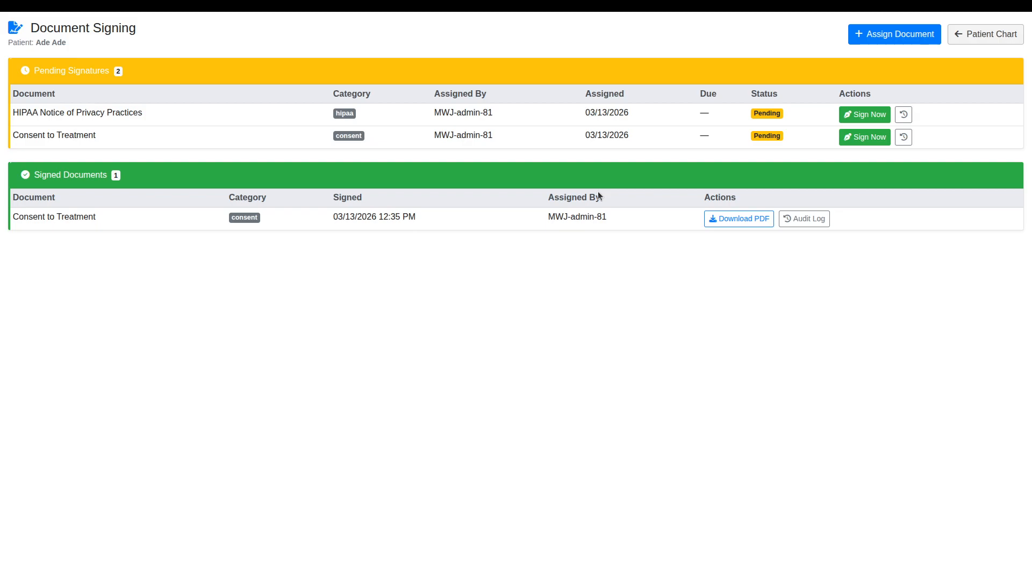
click(927, 35)
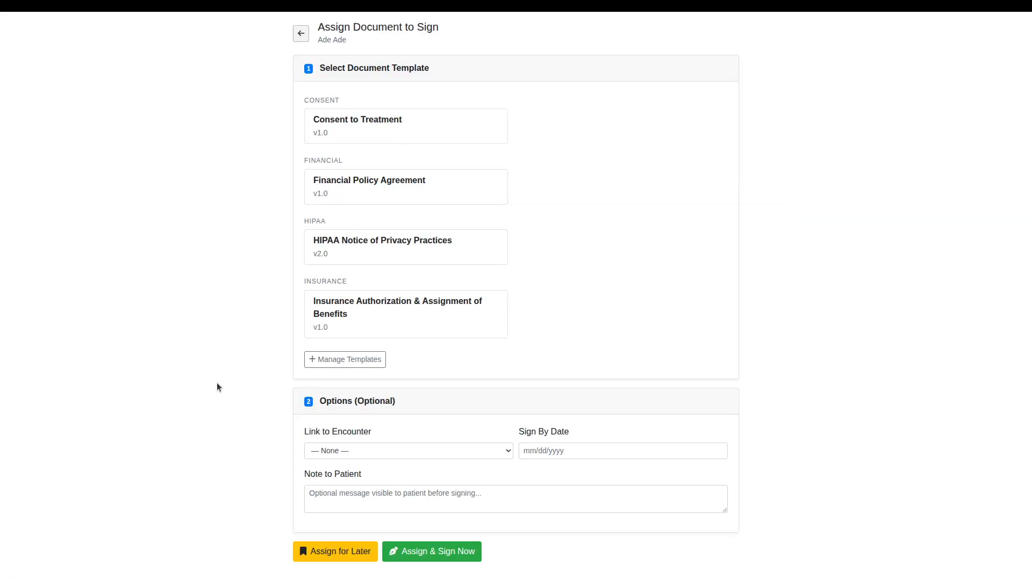
click(352, 365)
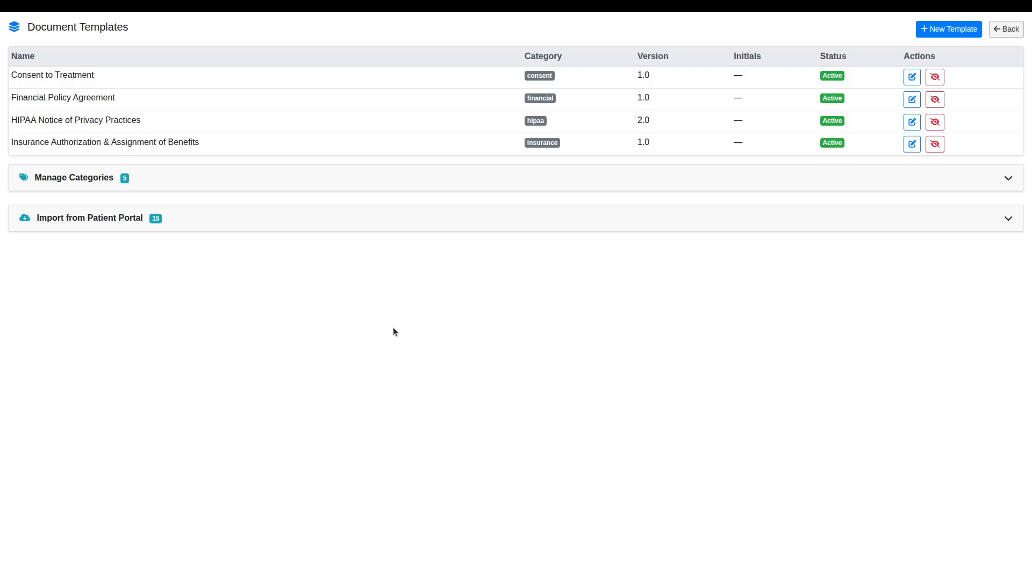
click(912, 79)
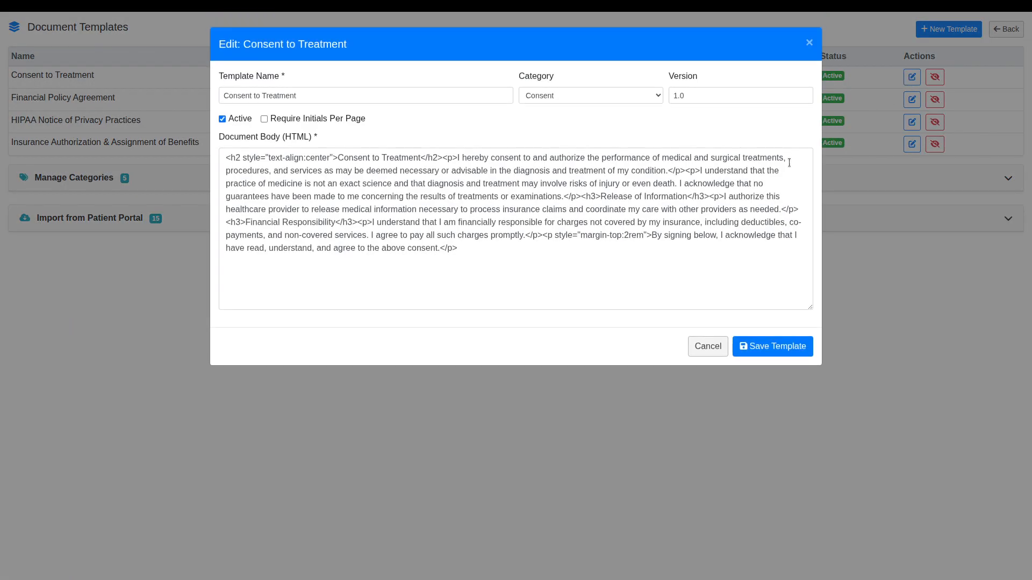
drag(457, 249, 440, 252)
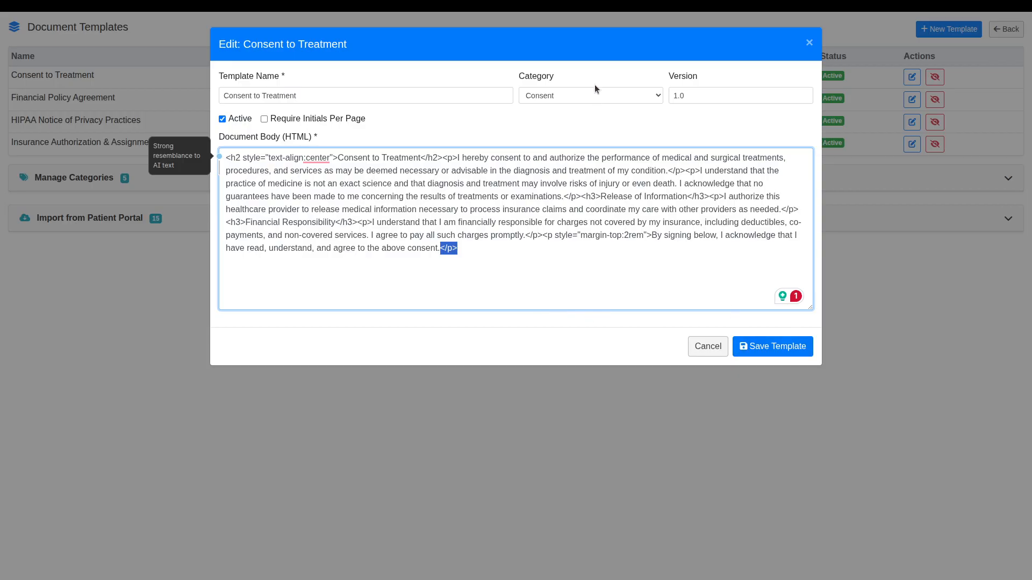
click(702, 350)
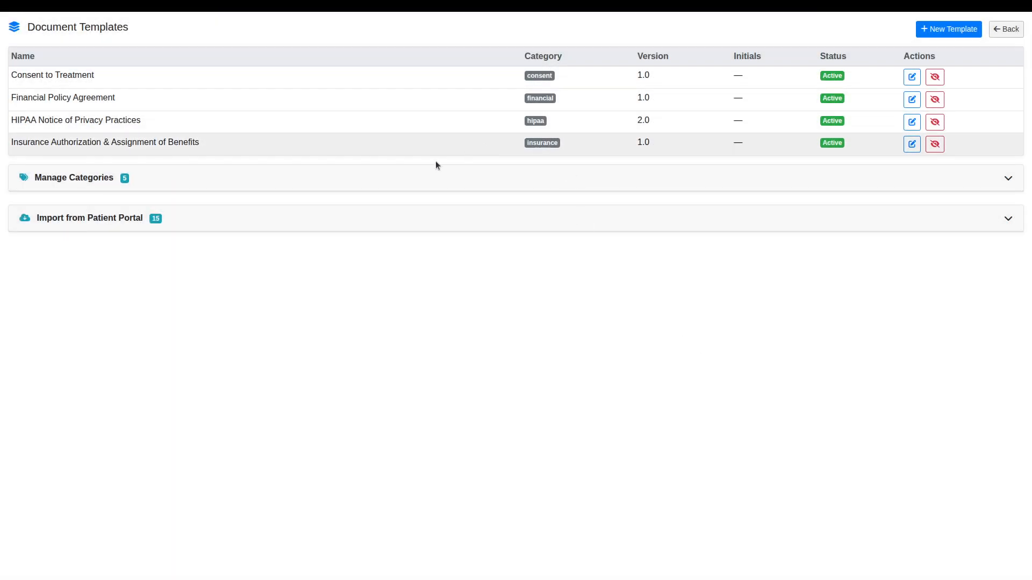
Review the template categories and the HTML body of the Insurance Authorization & Assignment of Benefits template, leaving both unchanged
click(104, 183)
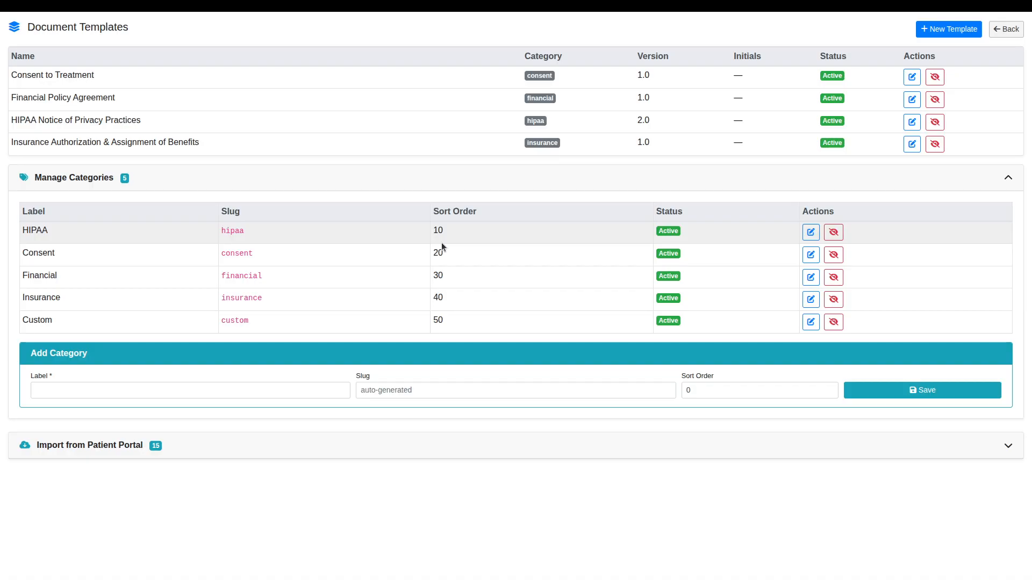
click(912, 145)
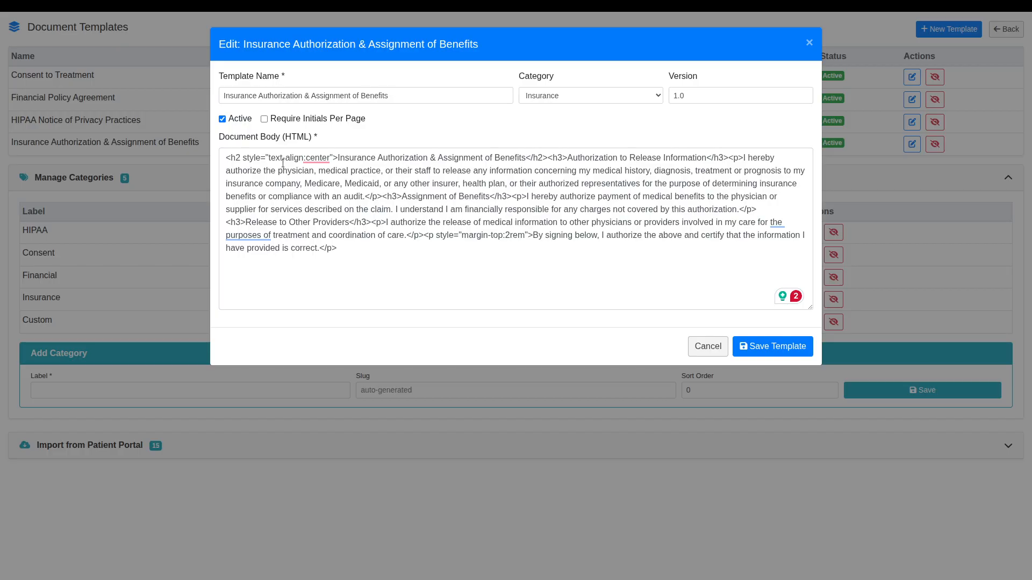
click(333, 248)
drag(333, 249, 319, 249)
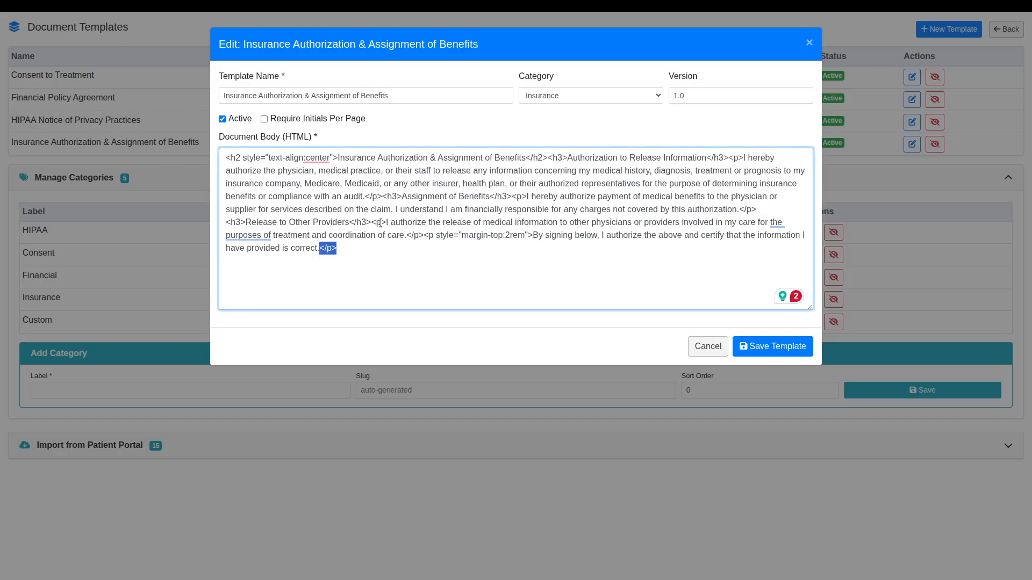
drag(387, 223, 350, 222)
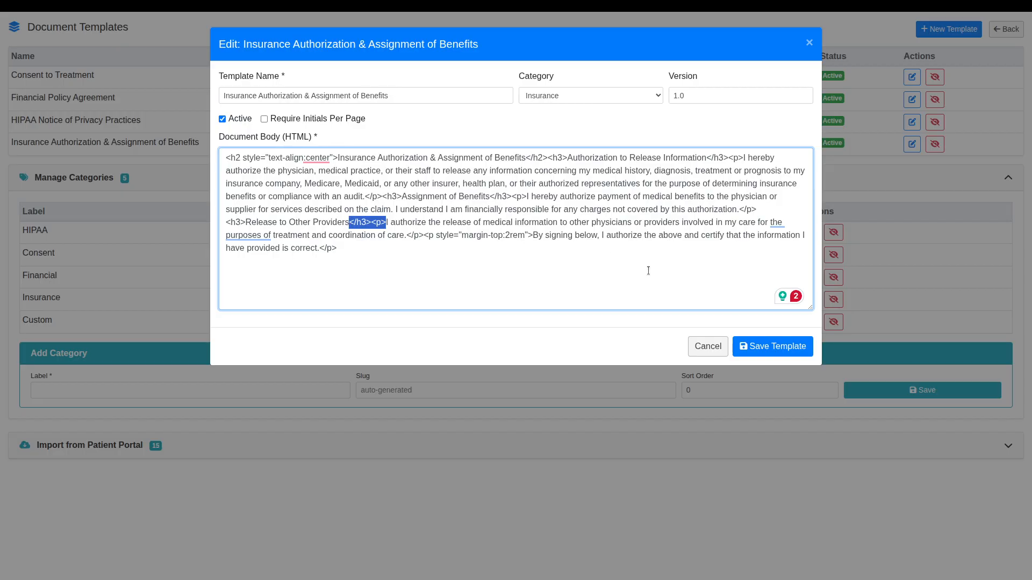
click(702, 344)
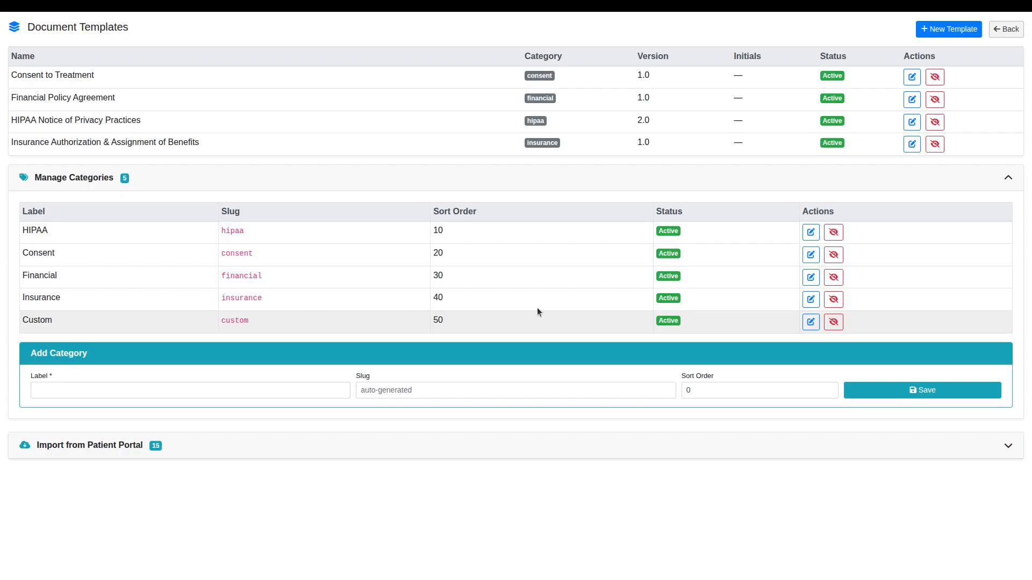
click(124, 183)
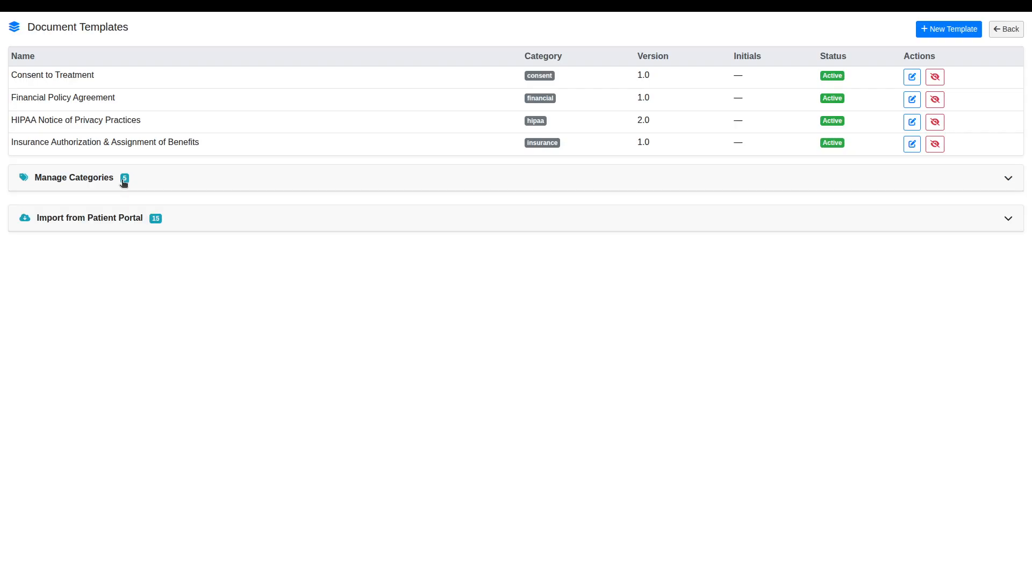
Review the patient portal templates available for import into the Document Signing library and collapse the list
click(153, 220)
scroll(174, 327, down, 1)
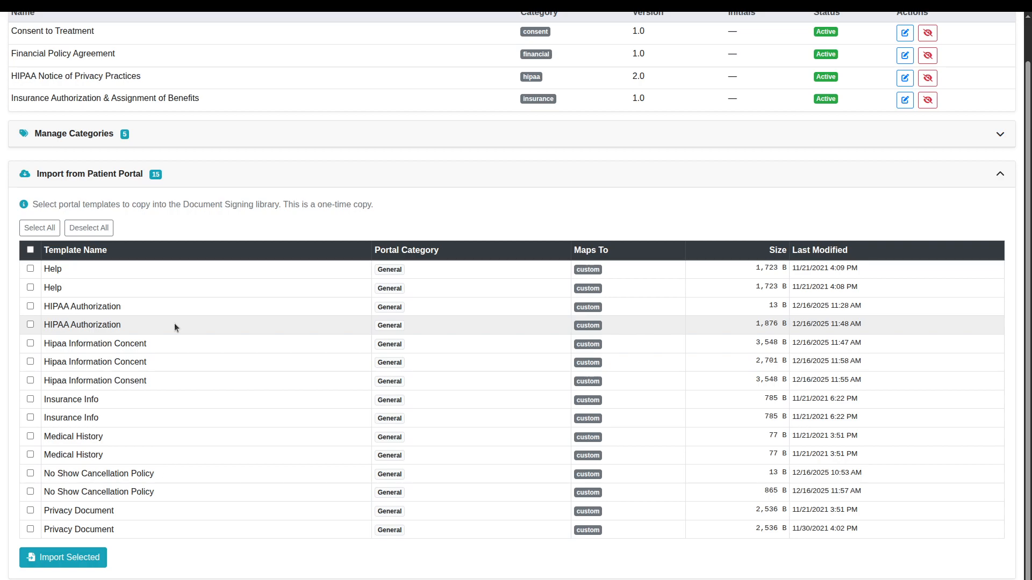
scroll(174, 323, up, 1)
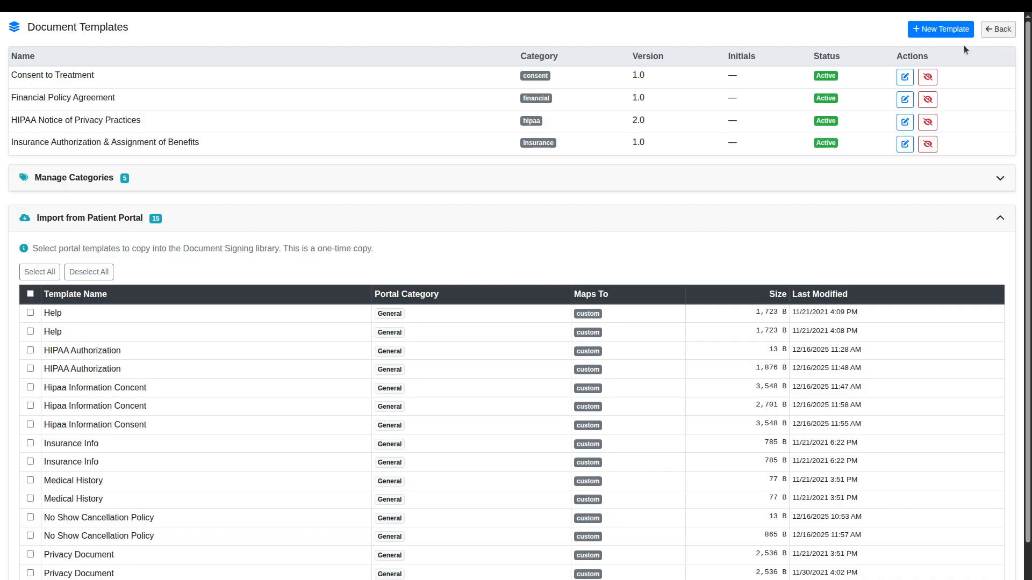
click(160, 223)
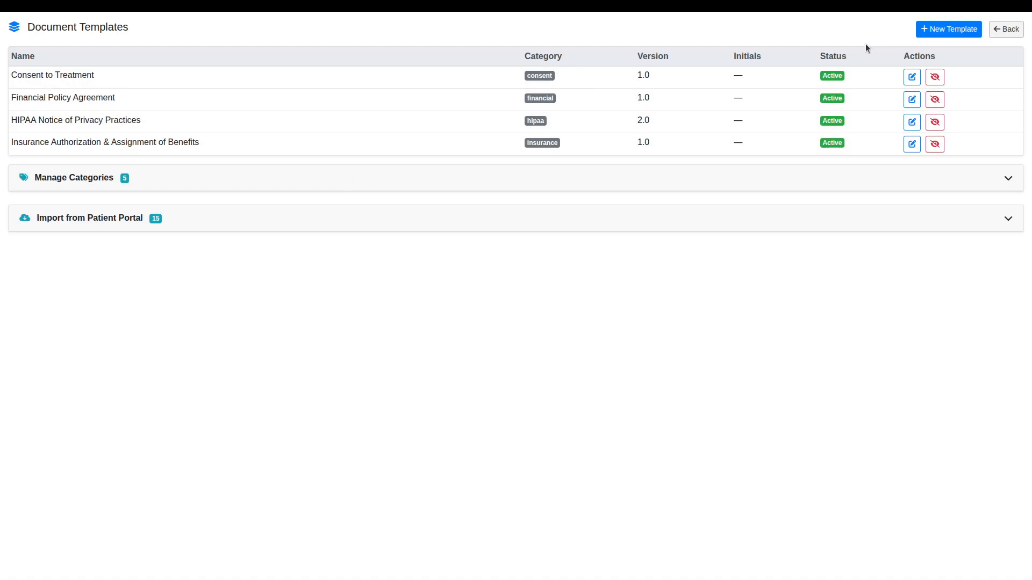
Leave the template library and go back through document assignment and the signing list to the patient chart
click(1003, 29)
click(301, 34)
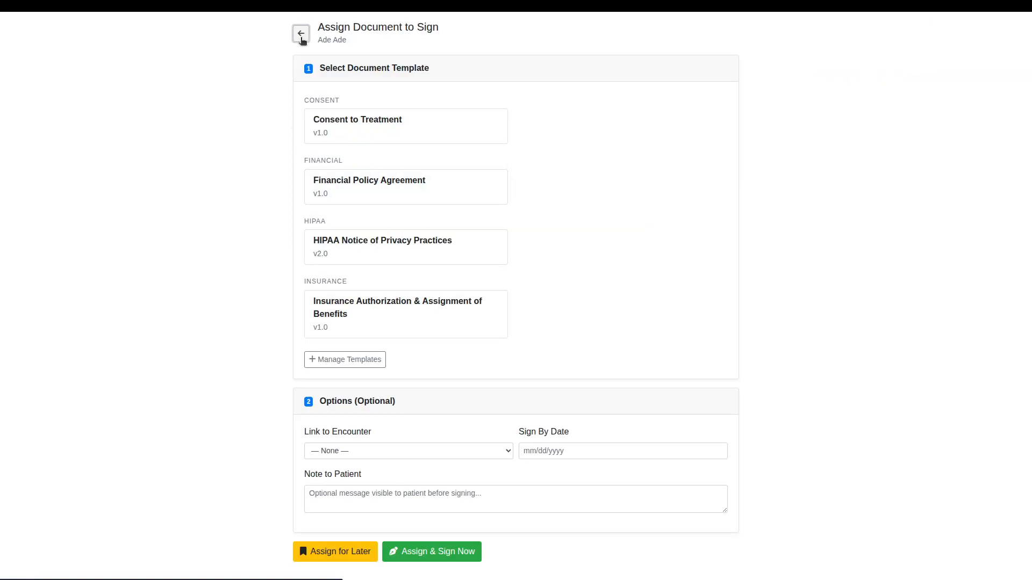
click(970, 34)
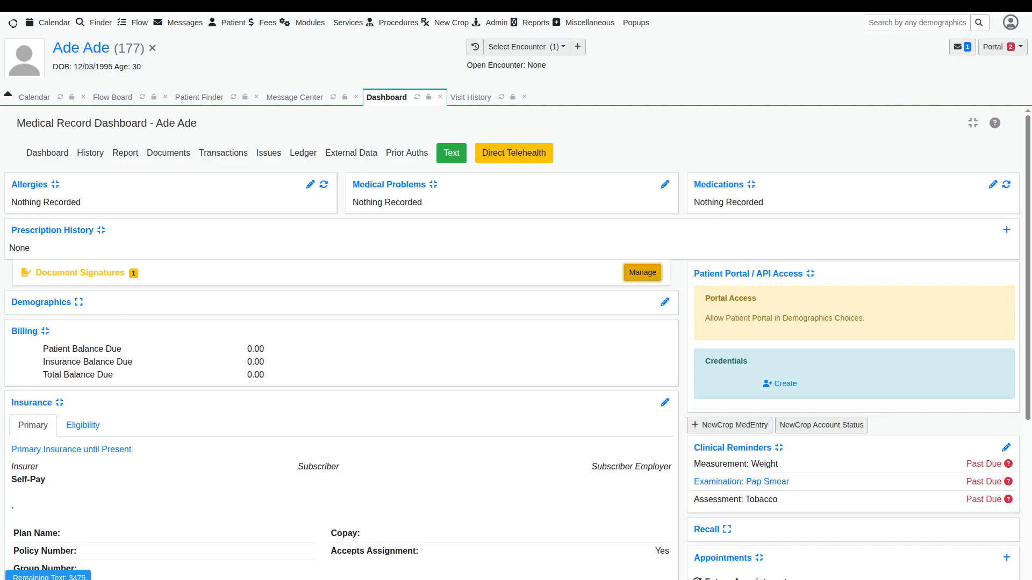